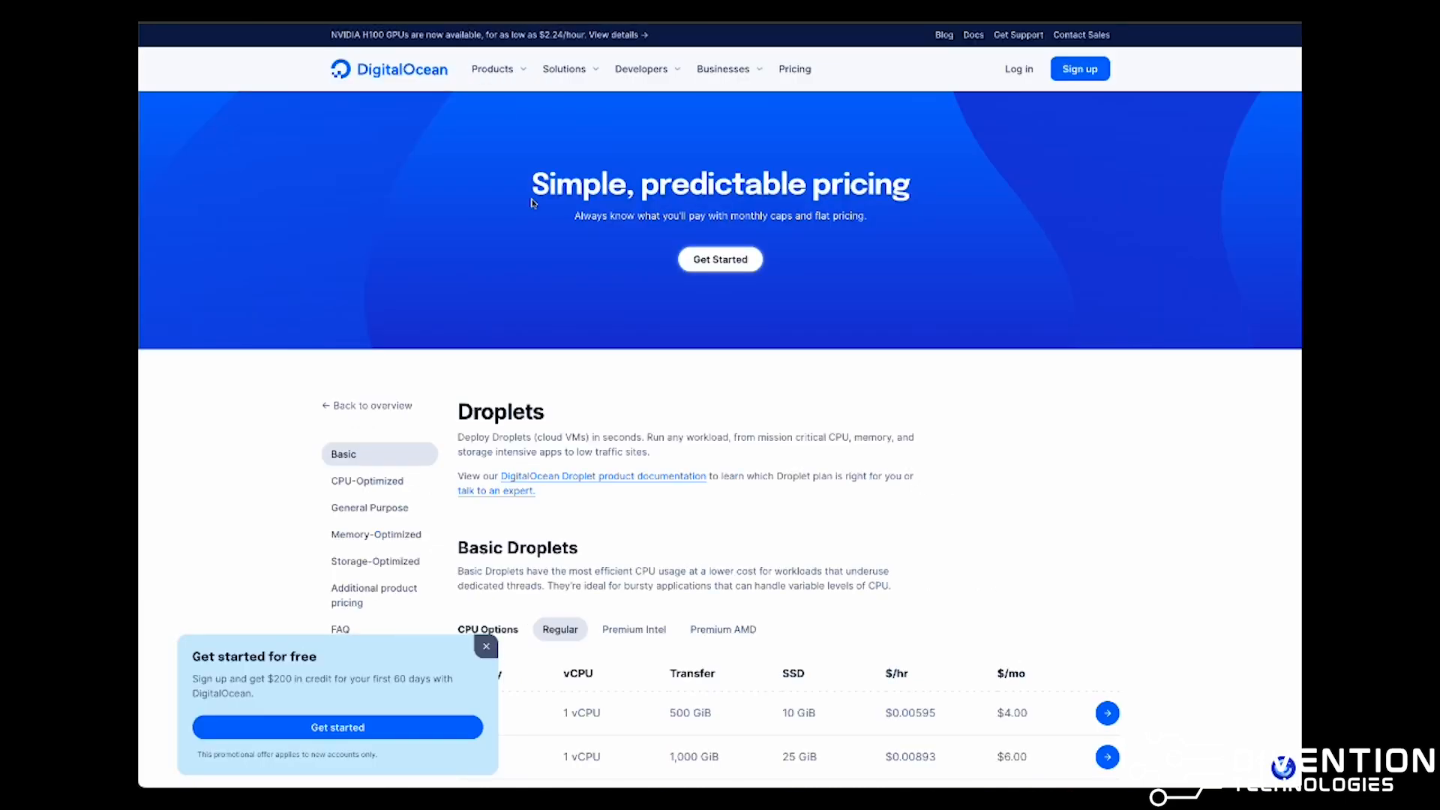
Dismiss the free credit offer and review the Basic Droplets pricing table, including the Premium AMD CPU option.
left_click(486, 646)
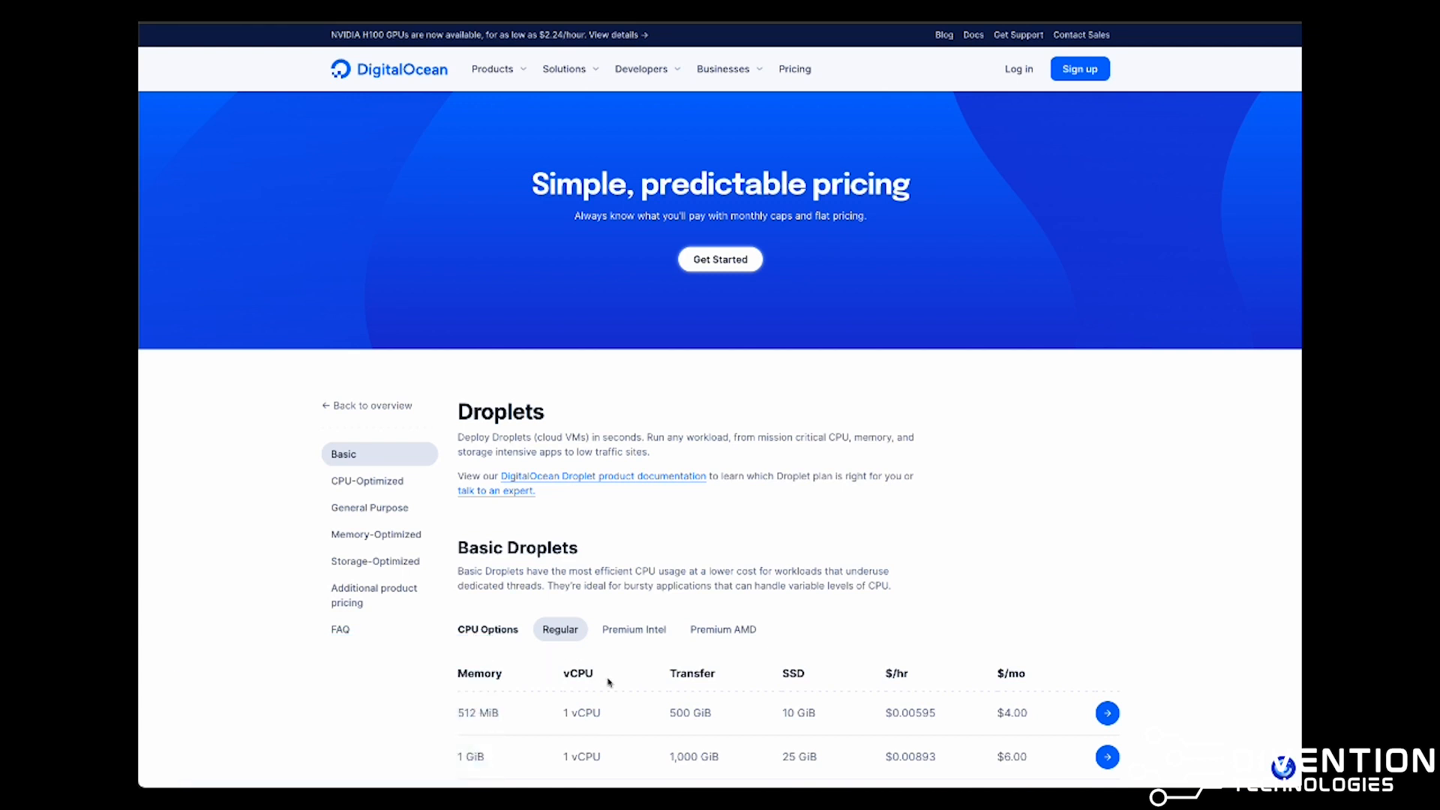
scroll(576, 747, "down", 1)
scroll(575, 747, "down", 1)
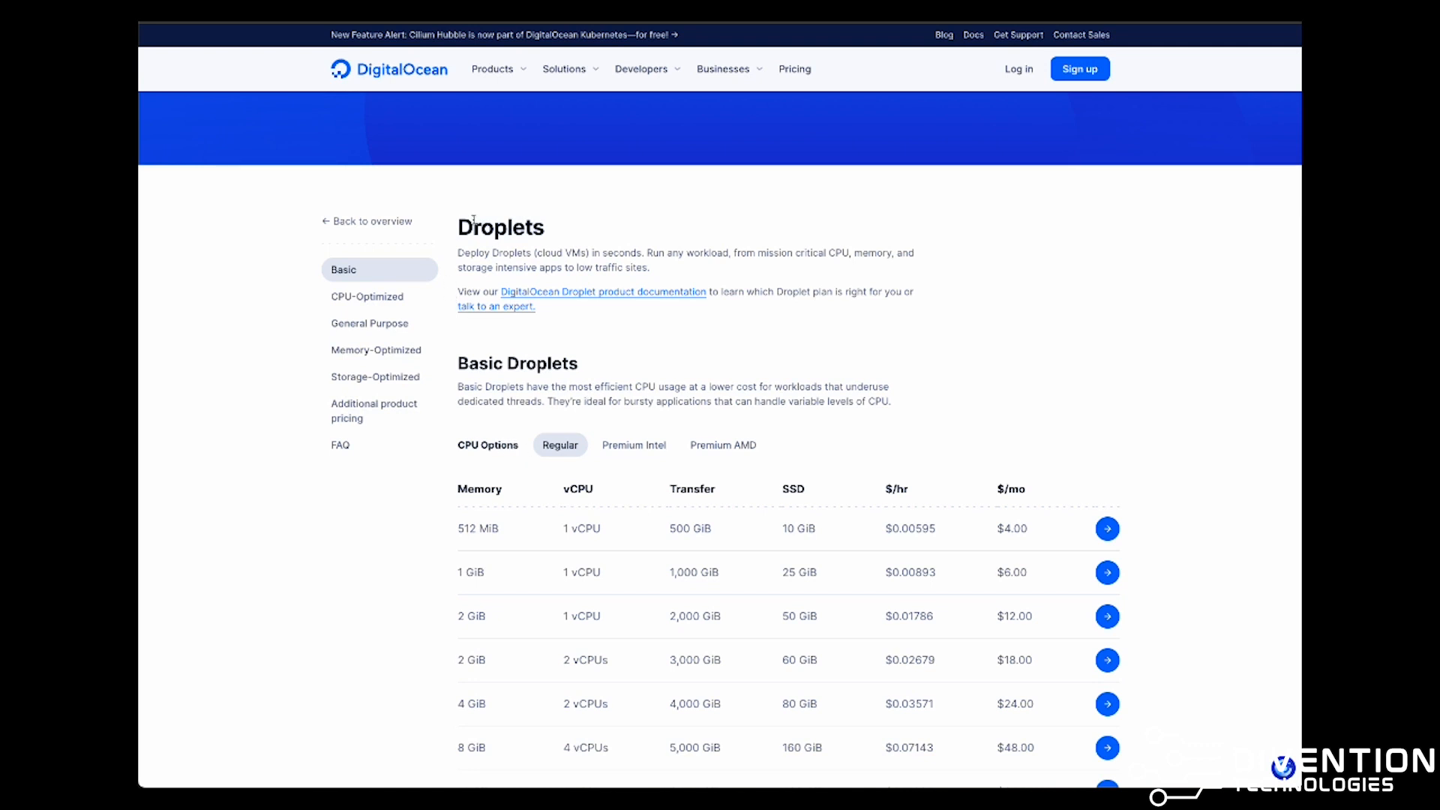
left_click(728, 445)
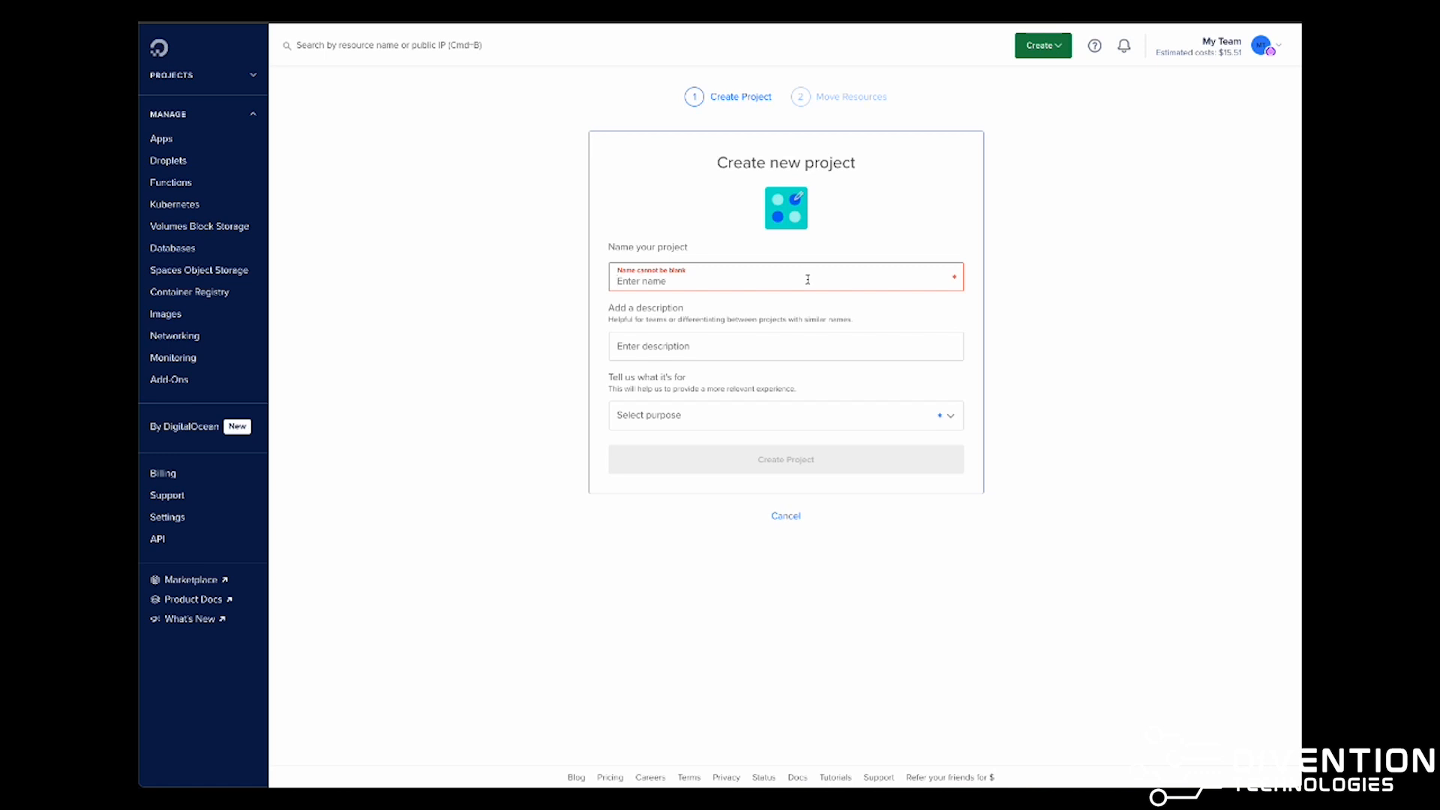
Name the new project "Unifi2024" and describe it as "Cloud controller for unifi wifi network".
type("Unifi2024")
left_click(782, 353)
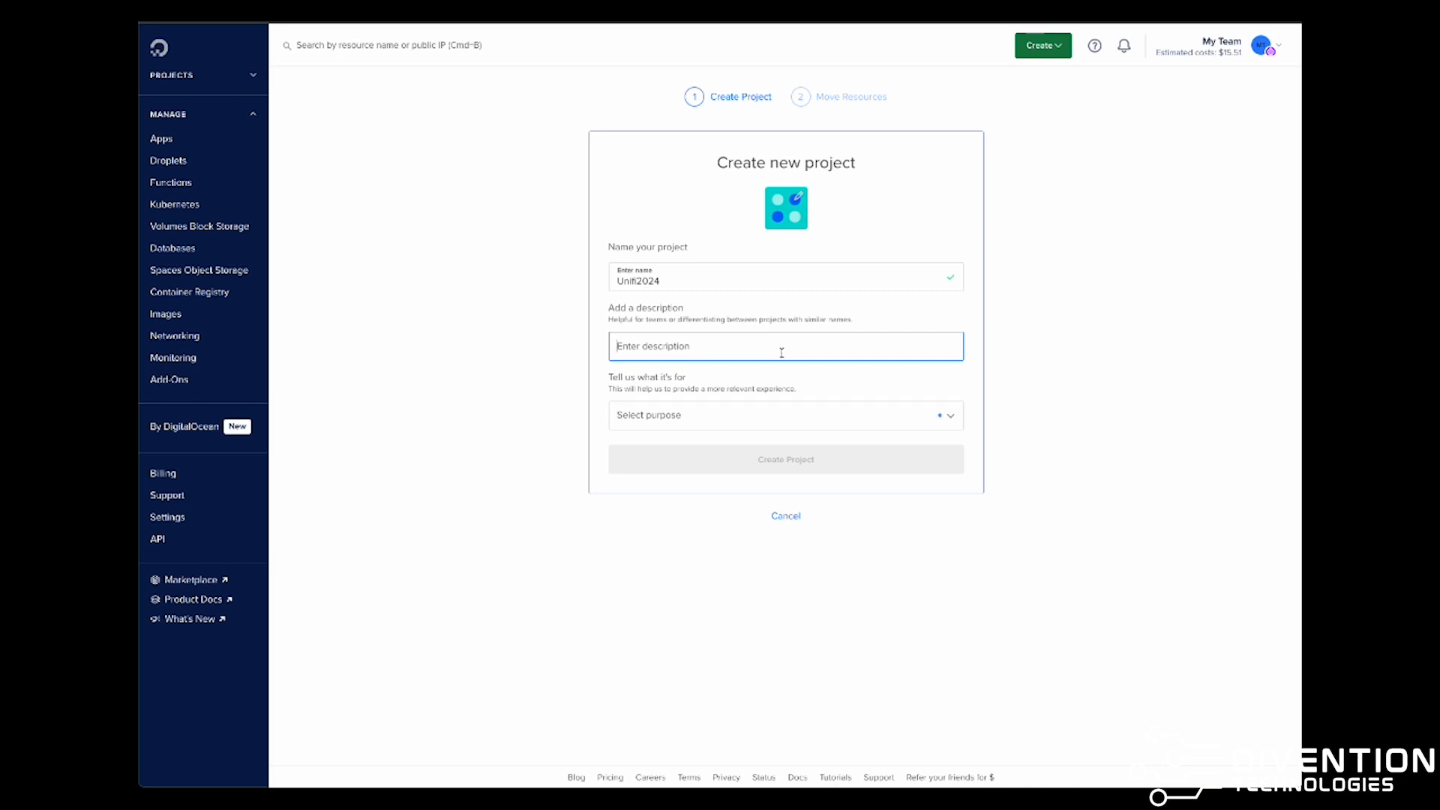
type("Cloud controll")
type("er for unifi w")
type("ifi network")
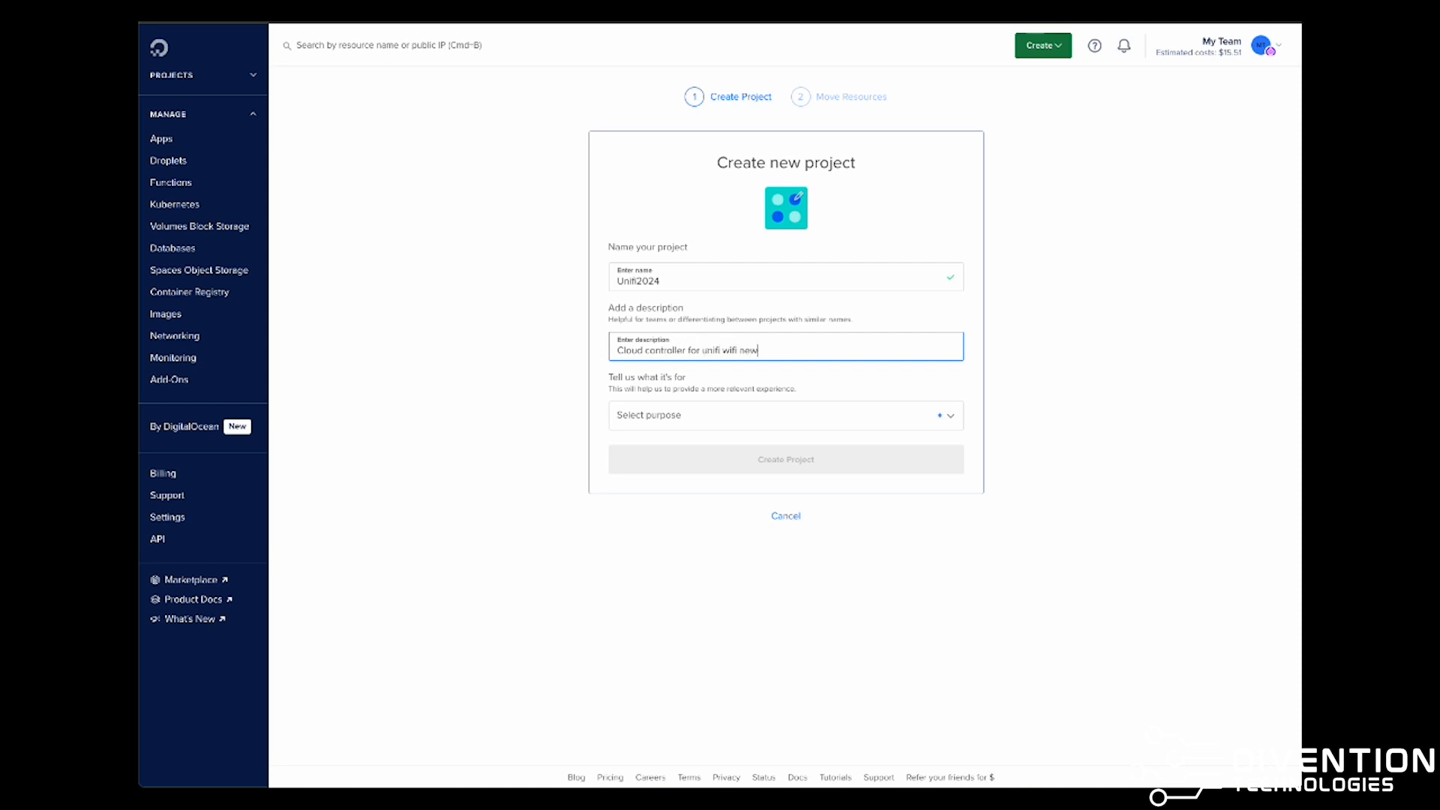
Set the project's purpose to Web Application and create the project without moving any existing resources into it.
left_click(781, 422)
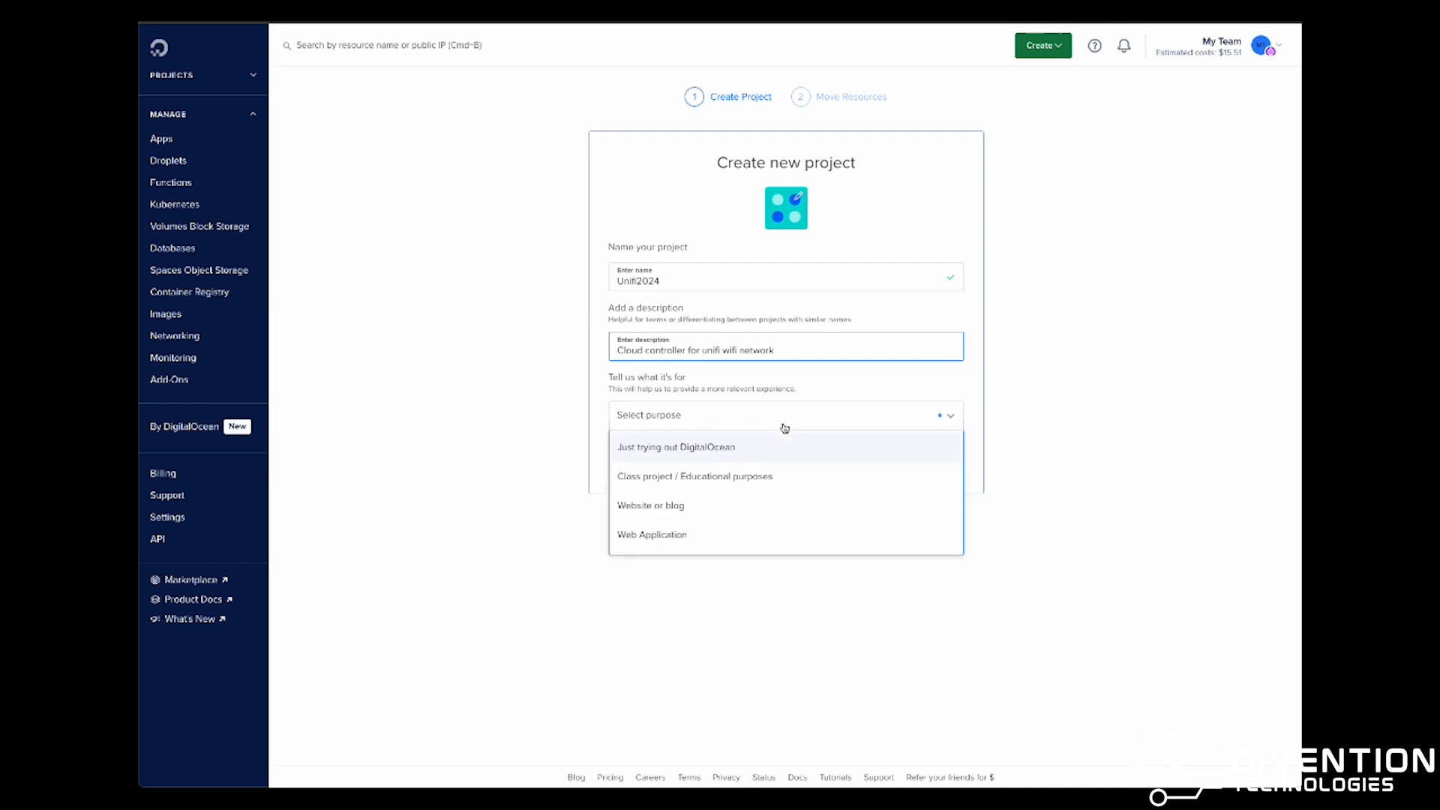
left_click(672, 535)
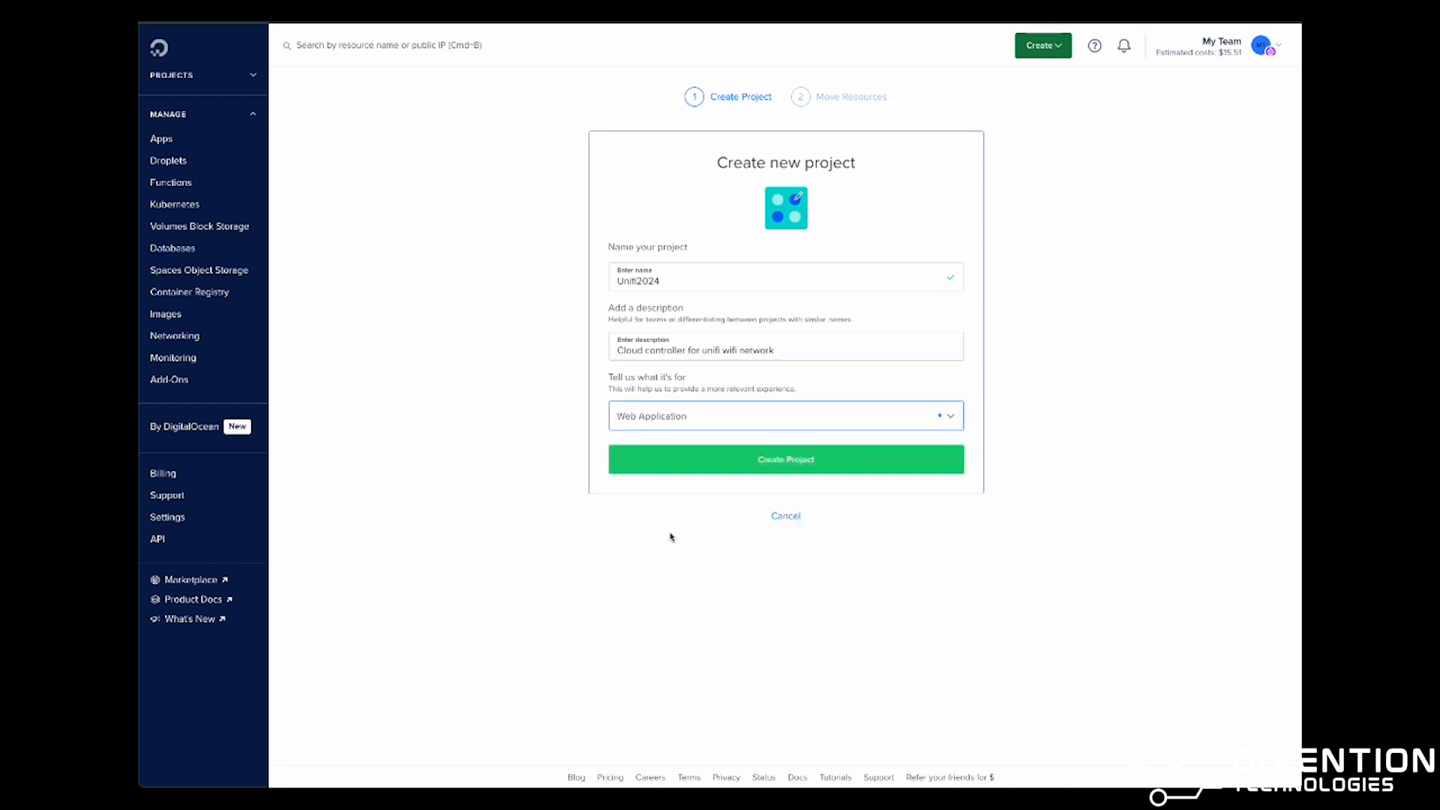
left_click(720, 466)
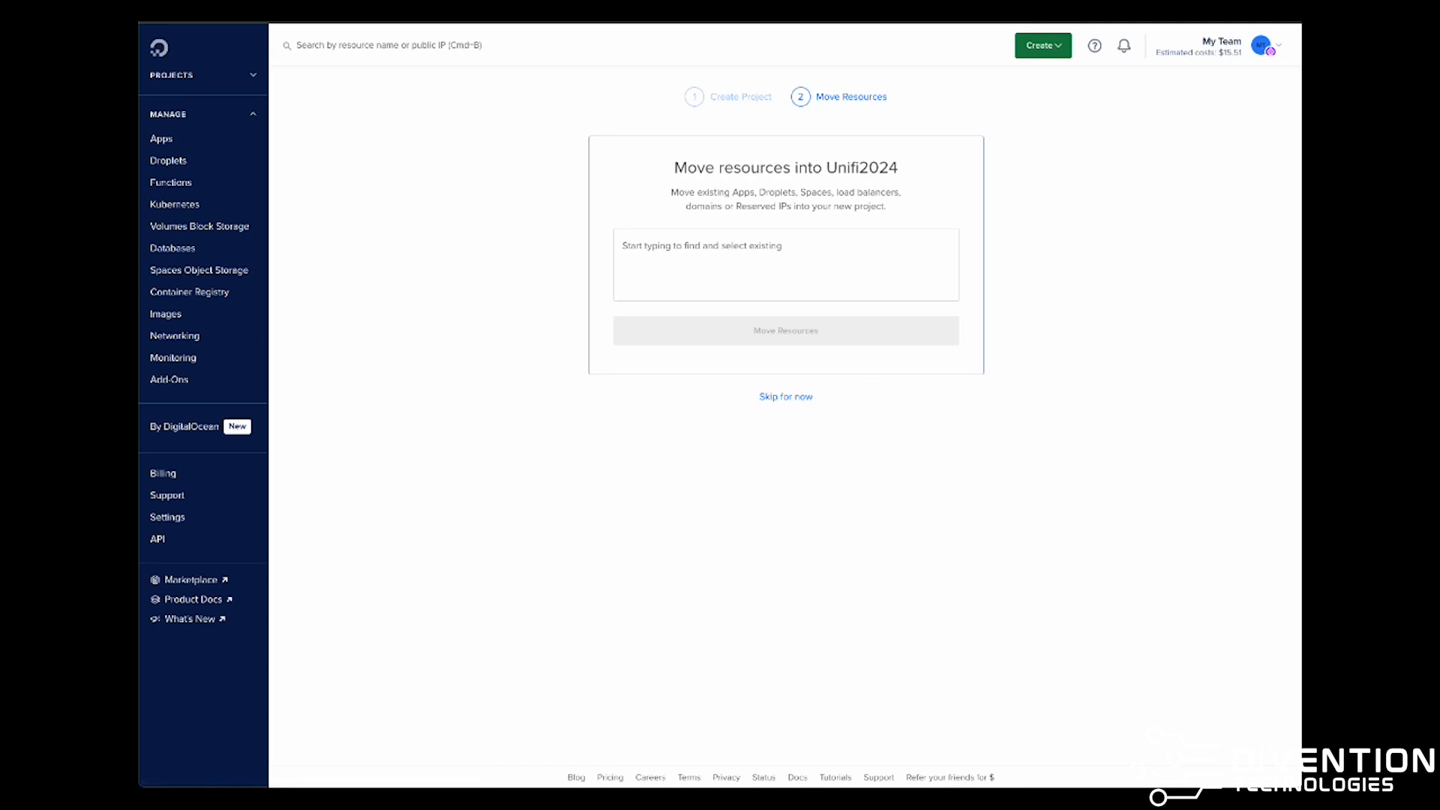
left_click(785, 396)
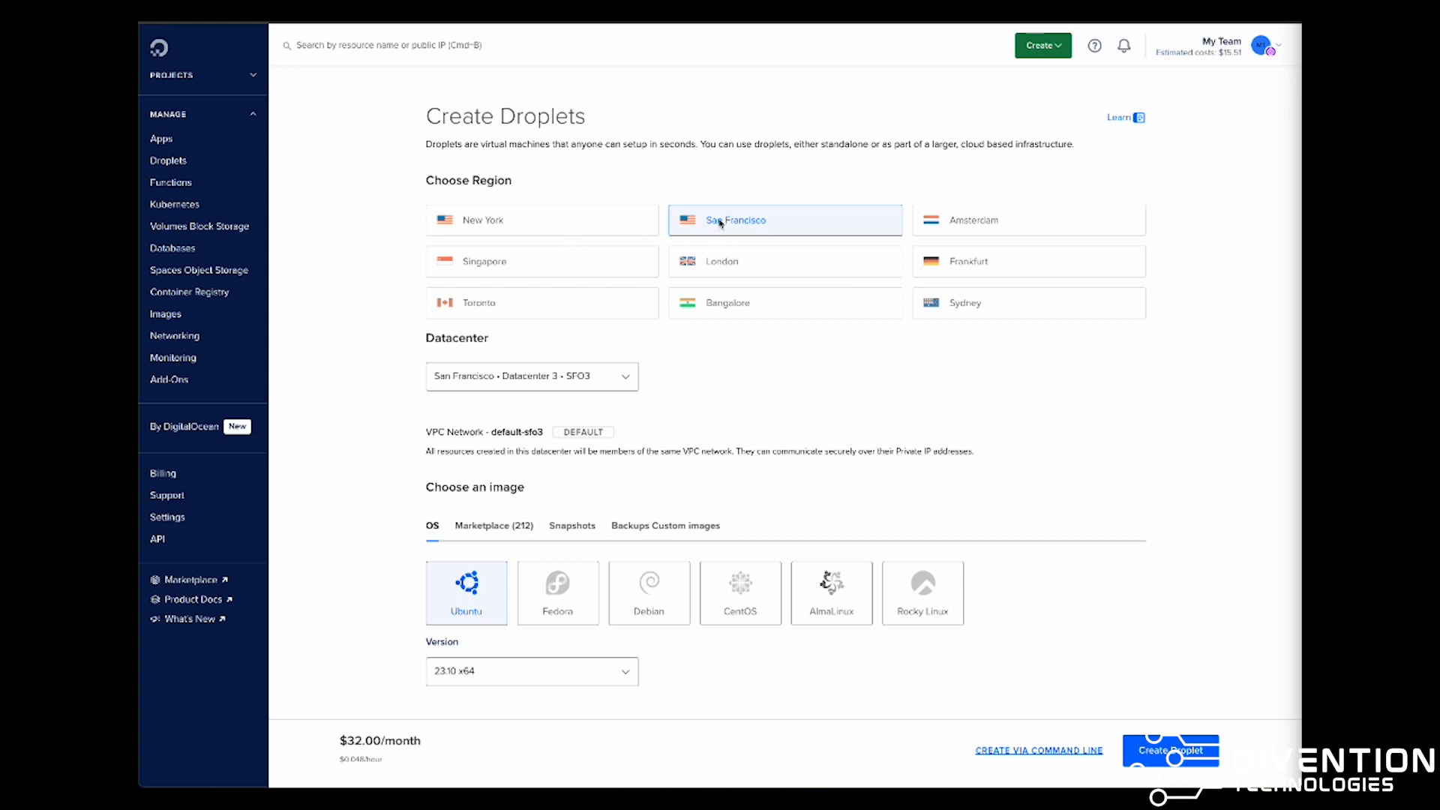
Review the San Francisco datacenter options and the Droplet image choices among the marketplace solutions and Ubuntu versions.
left_click(622, 380)
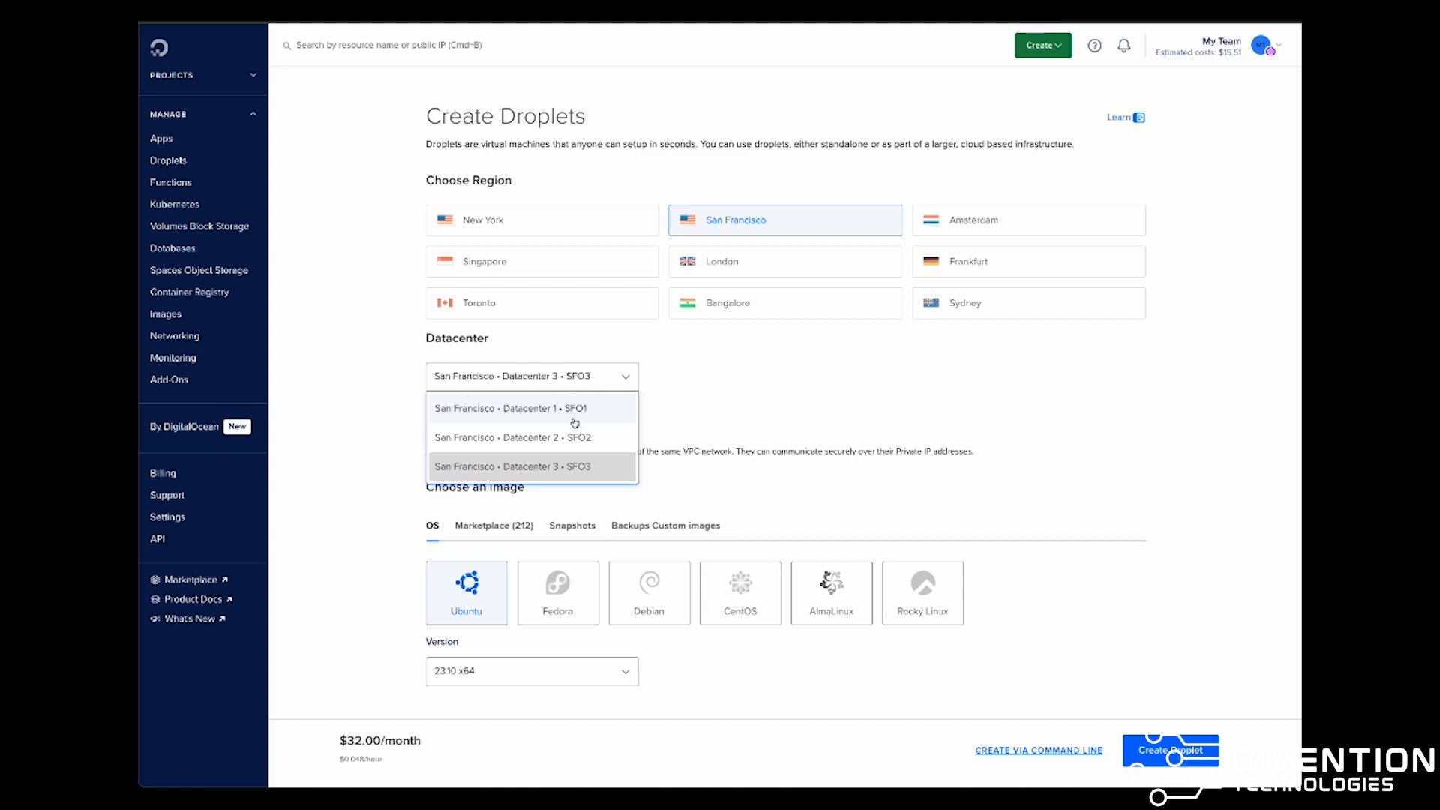
left_click(707, 405)
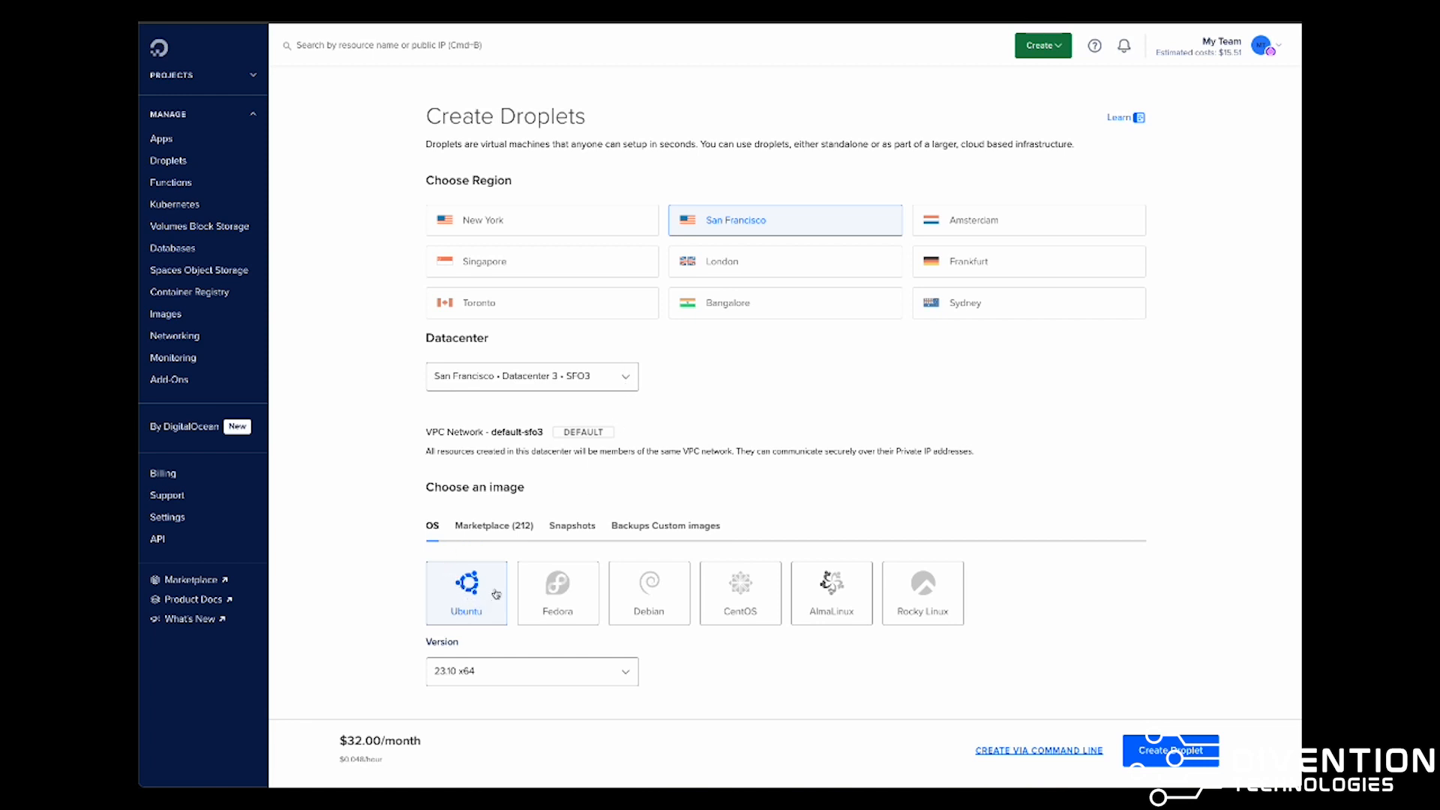
left_click(500, 527)
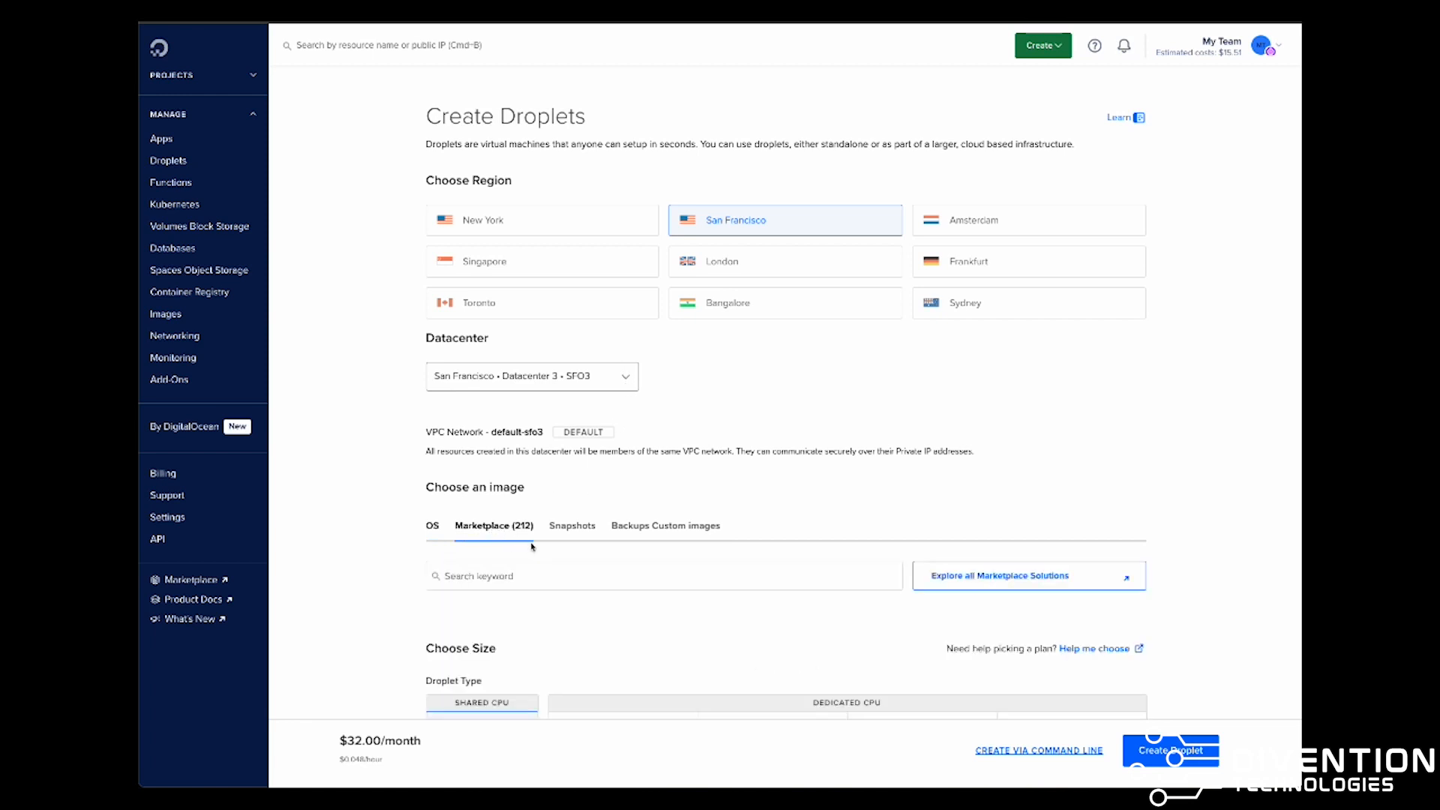
scroll(525, 540, "down", 1)
scroll(531, 546, "down", 1)
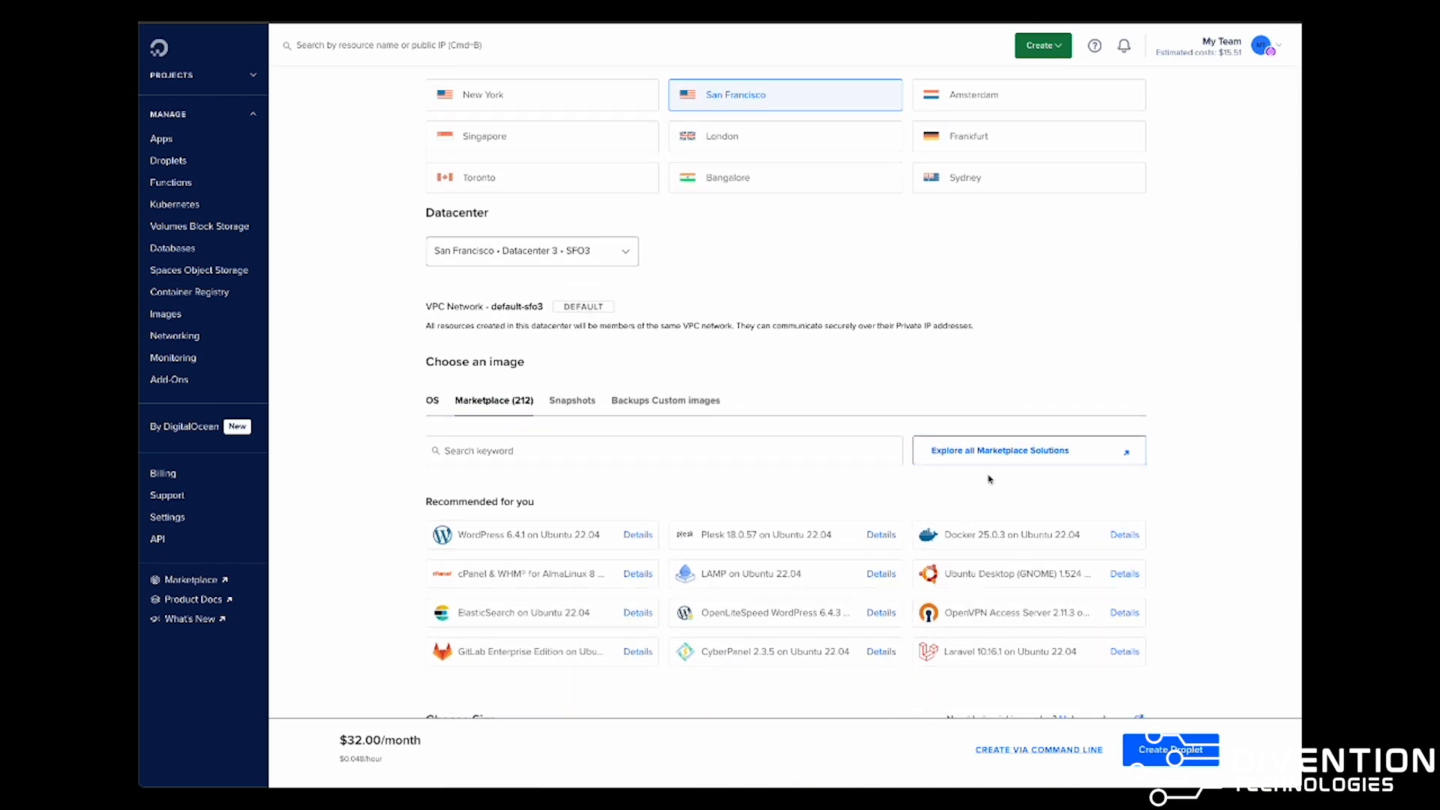
left_click(433, 402)
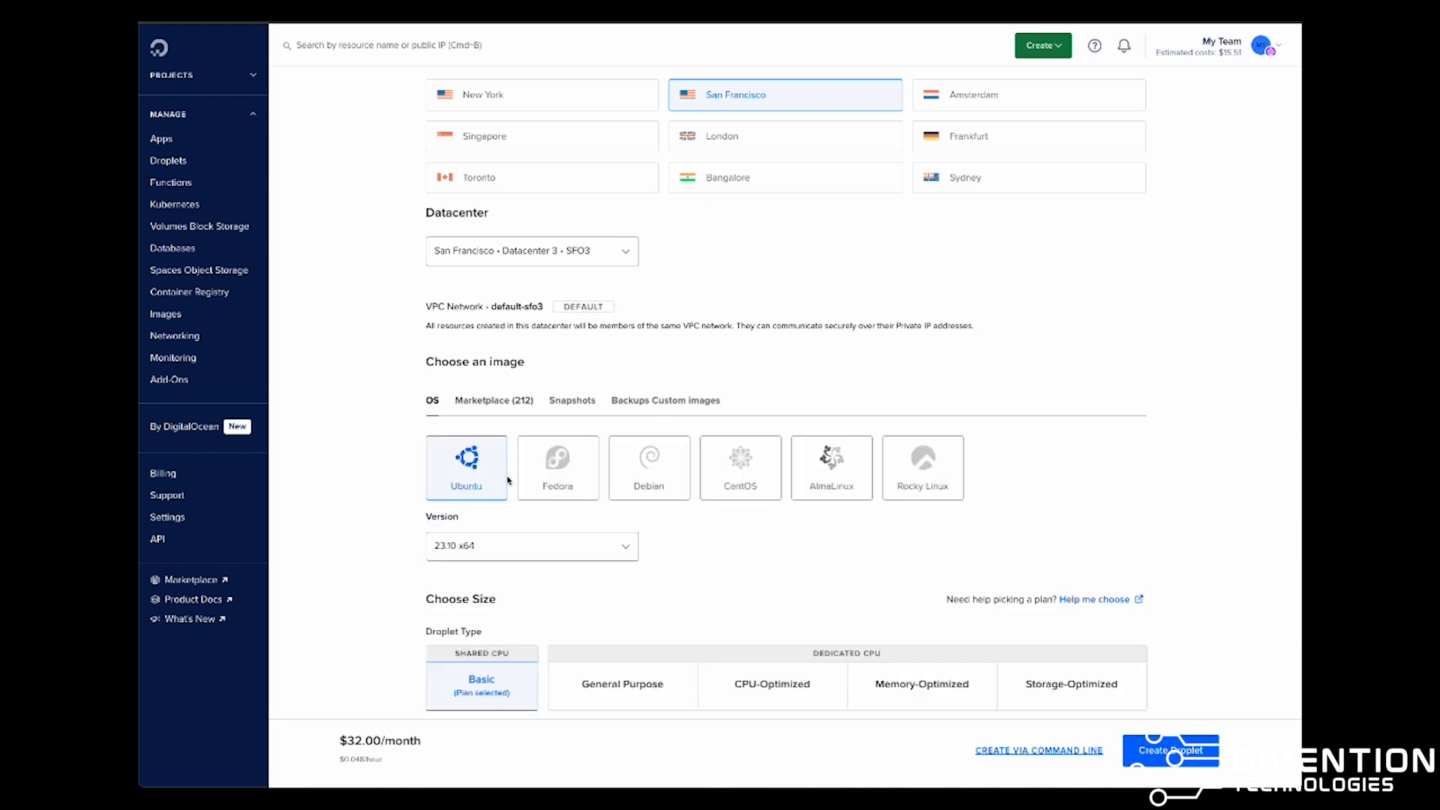
left_click(564, 557)
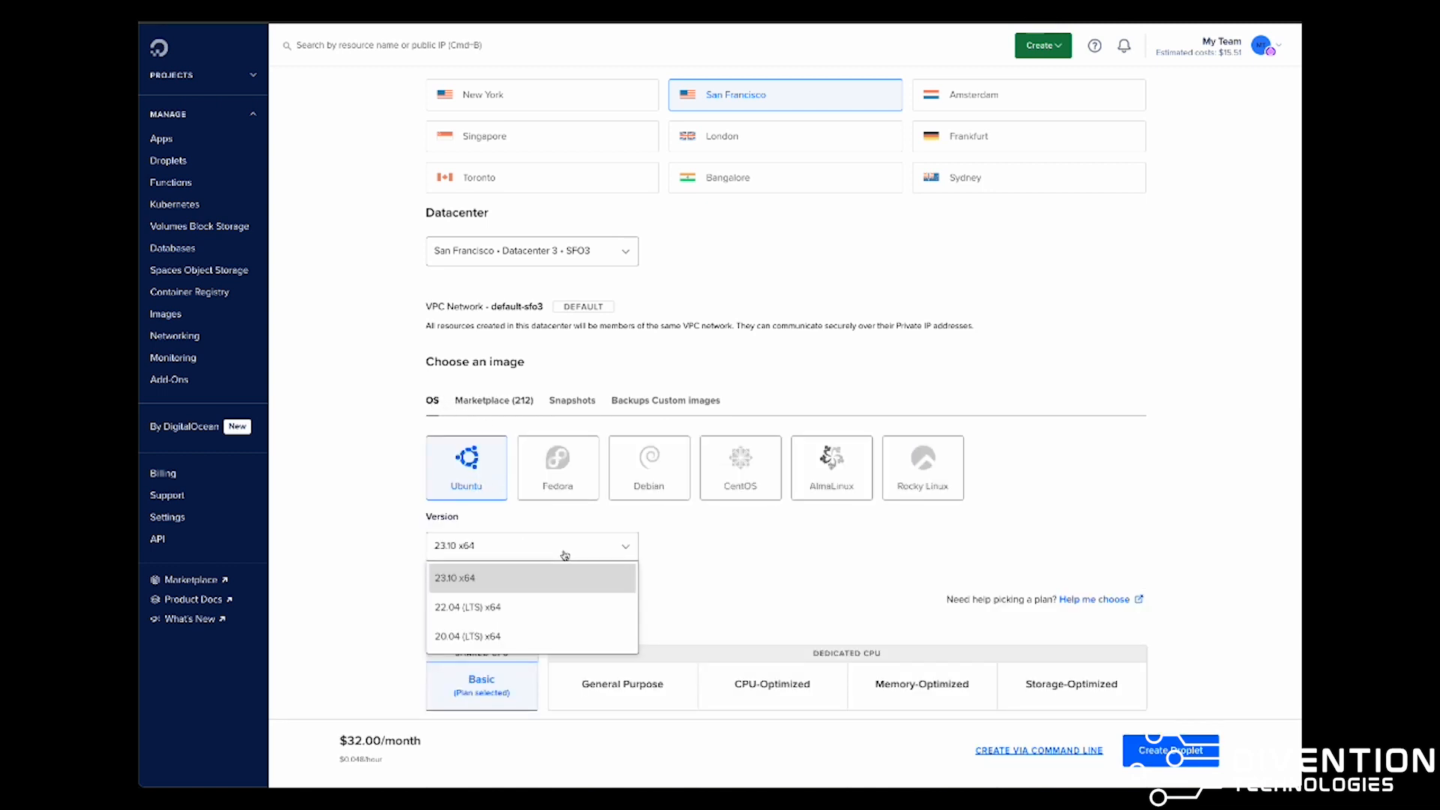
left_click(771, 541)
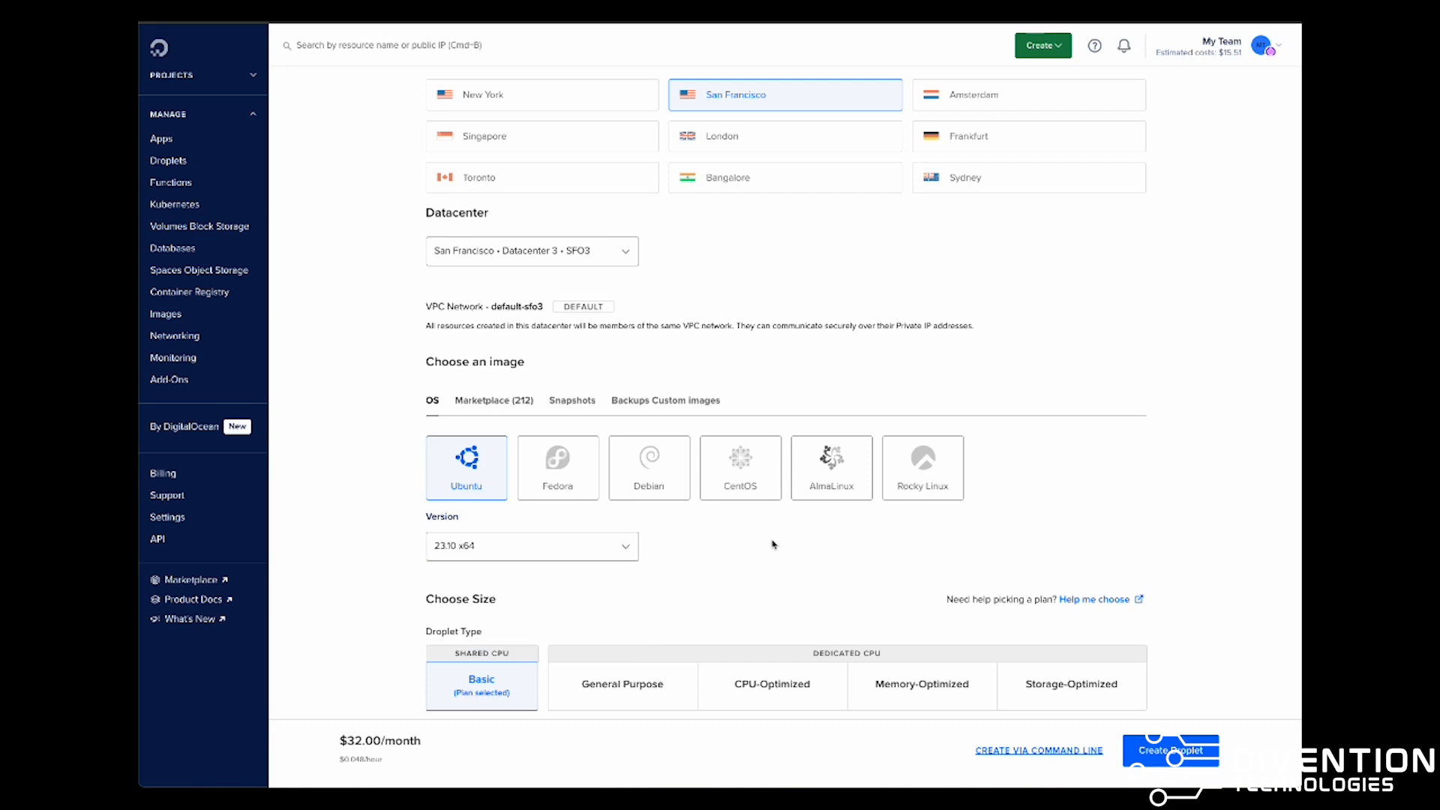
Compare the prices and specifications of the General Purpose and Storage-Optimized dedicated CPU Droplet plans.
scroll(750, 577, "down", 3)
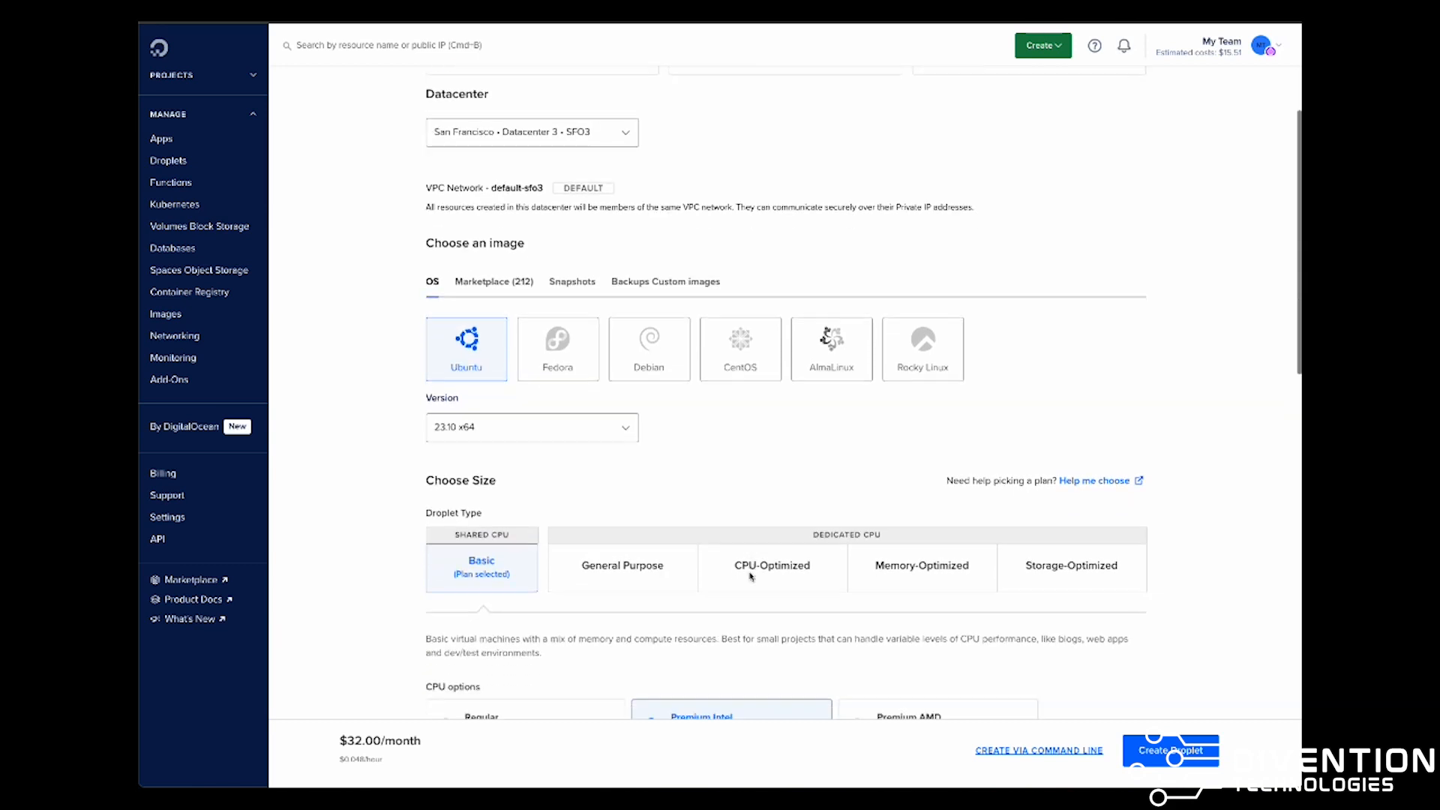
left_click(619, 533)
scroll(660, 556, "down", 3)
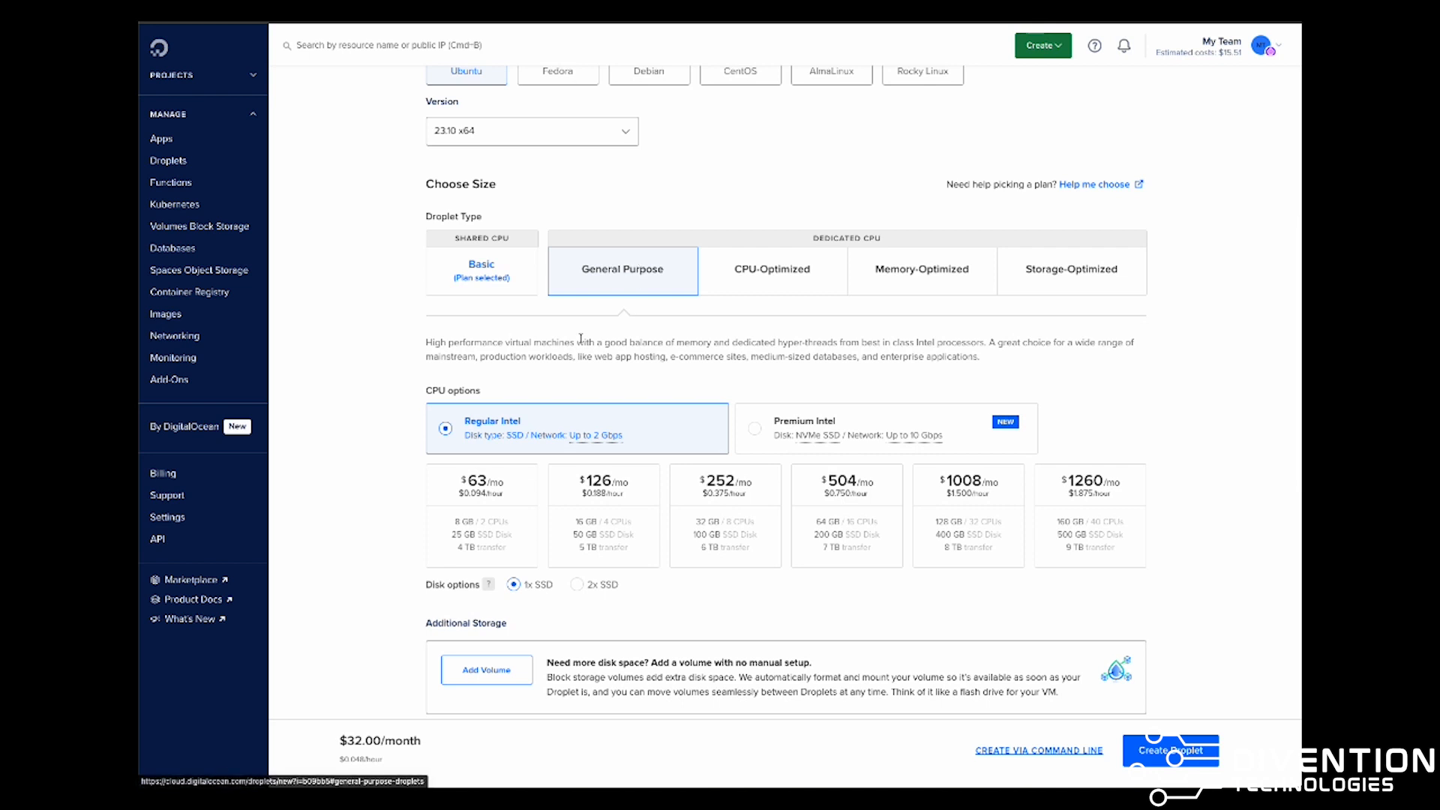
left_click(1031, 291)
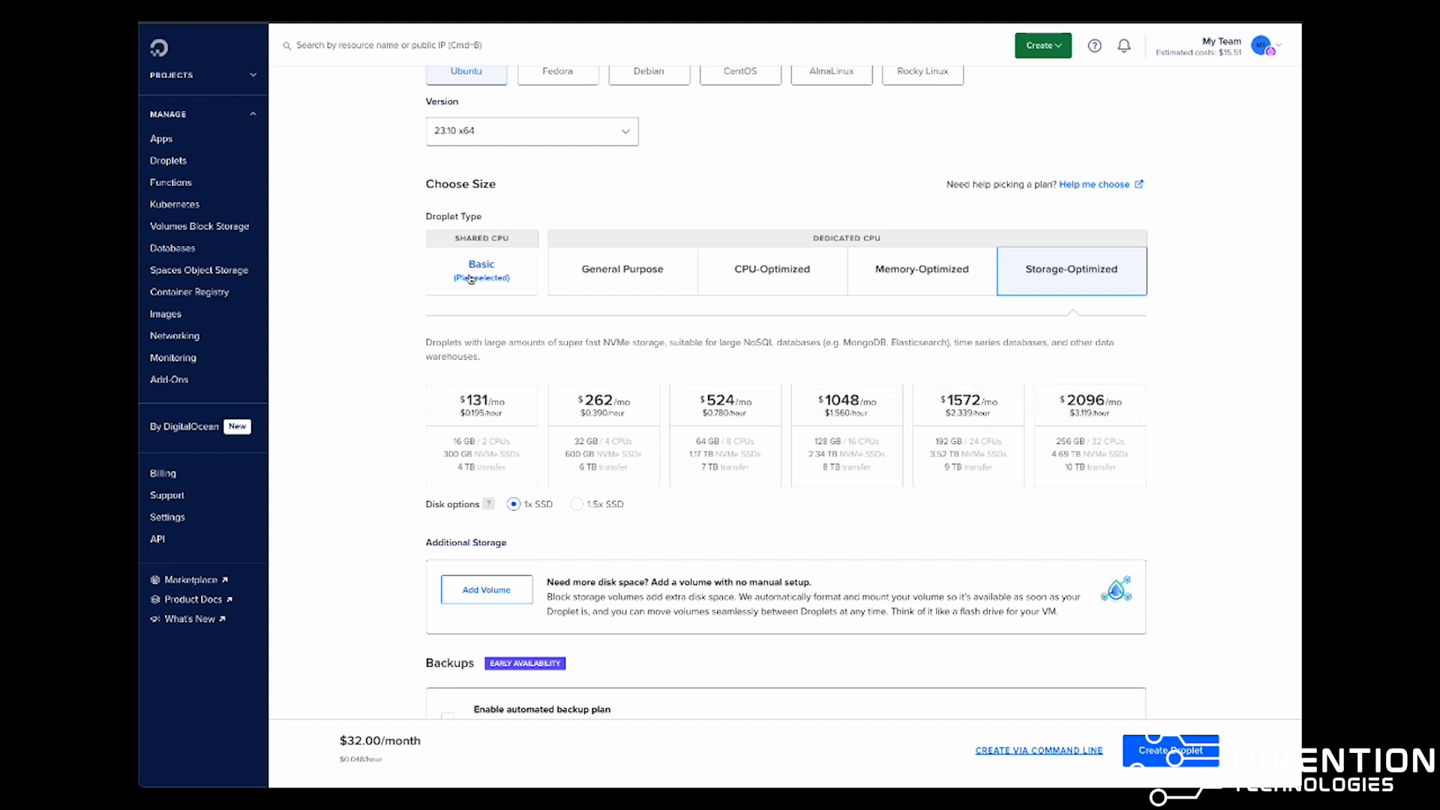
Choose the Basic shared CPU Droplet type with the Regular SSD option and the $4/month plan with 512 MB and 1 CPU.
left_click(471, 280)
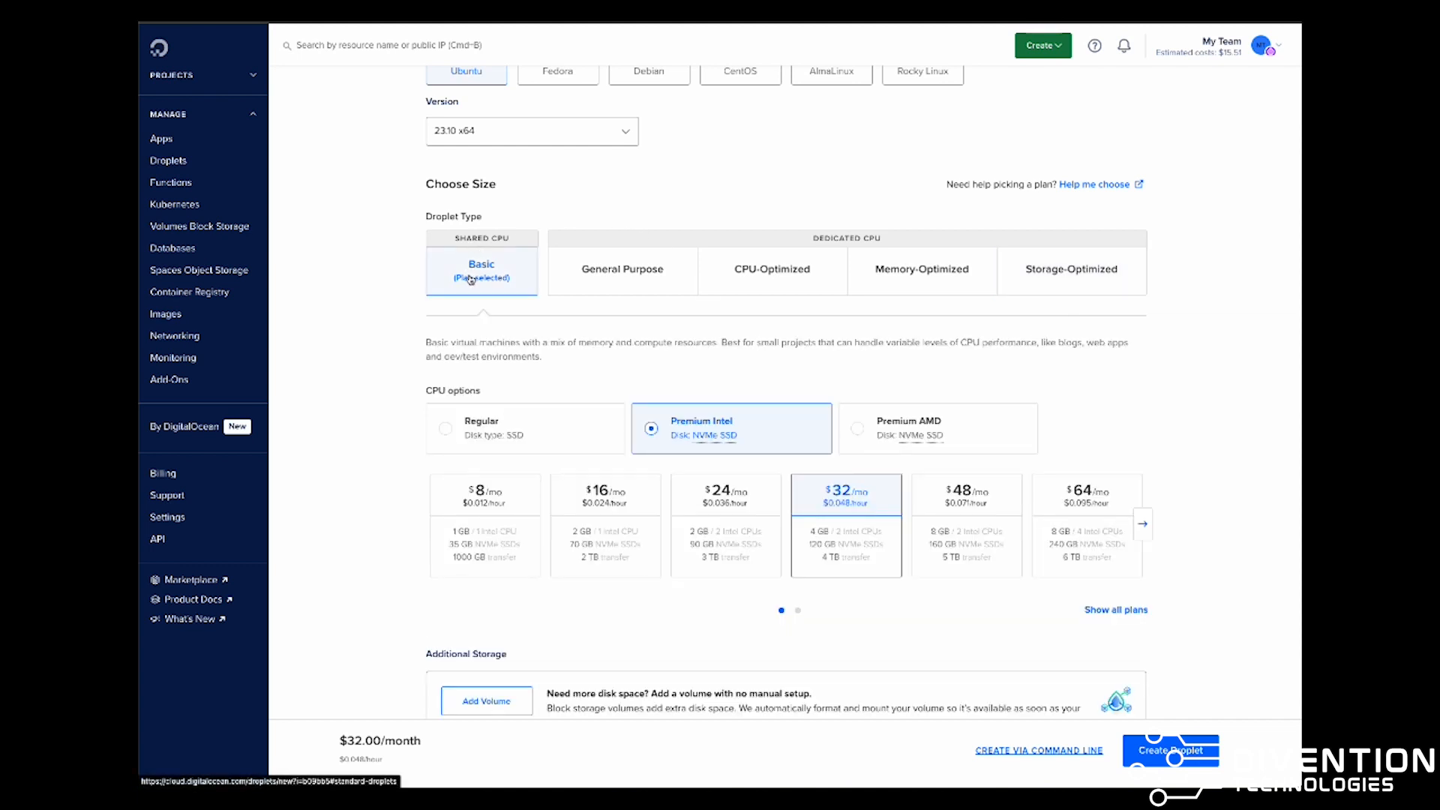
left_click(445, 428)
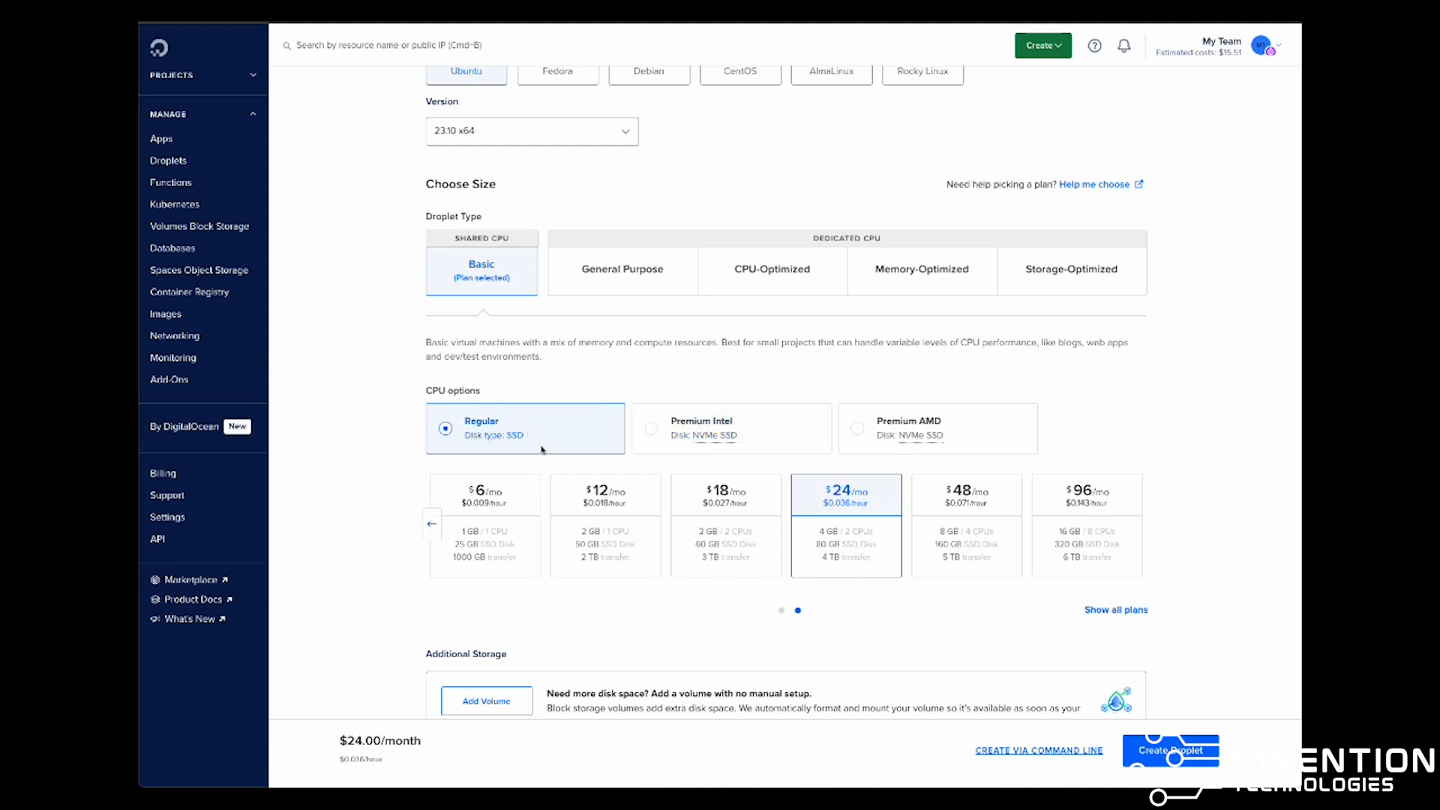
left_click_drag(427, 505, 401, 450)
left_click(402, 451)
left_click(432, 525)
left_click(484, 501)
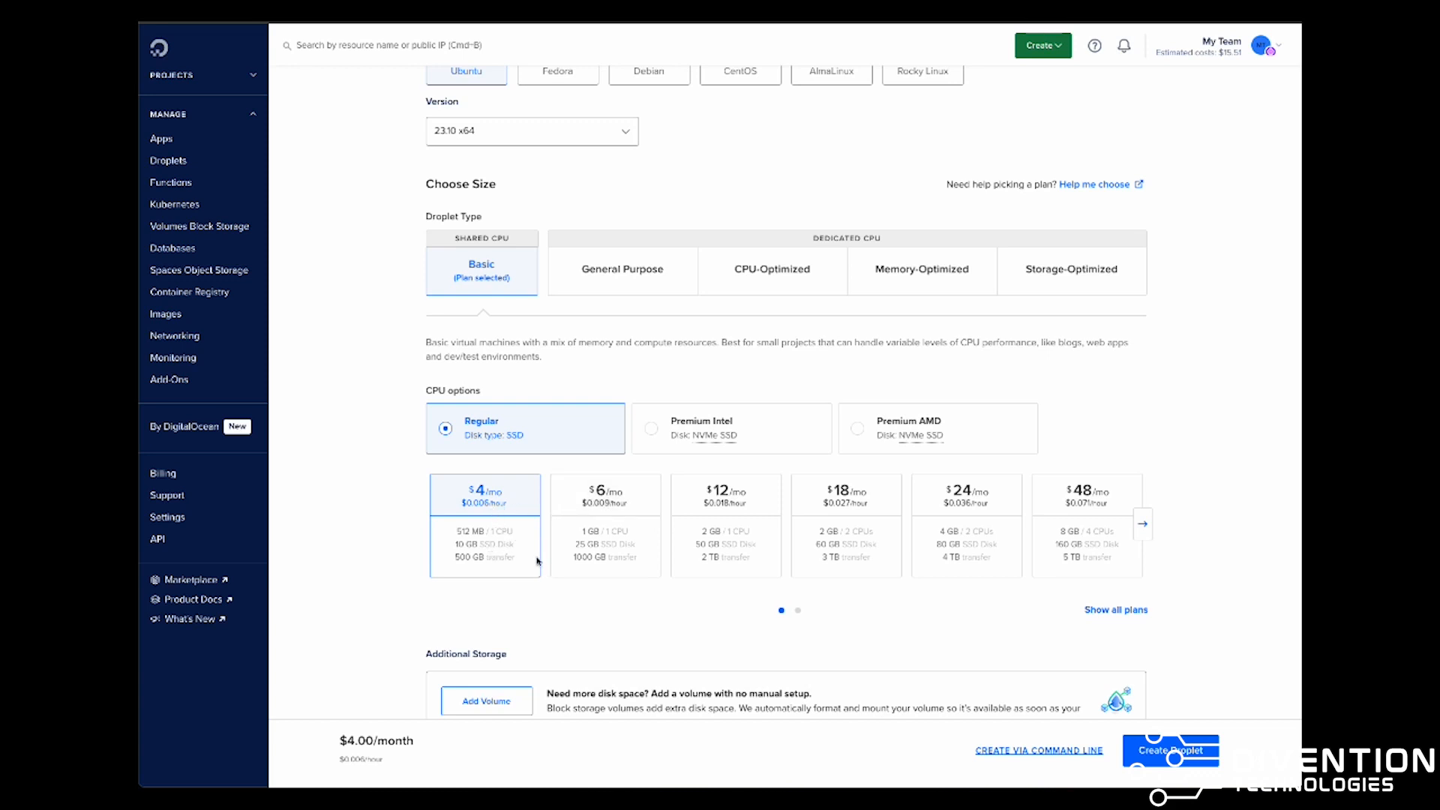
Review the storage, backup and SSH key authentication options, including the instructions for adding a new public SSH key.
scroll(536, 533, "down", 3)
scroll(536, 532, "down", 1)
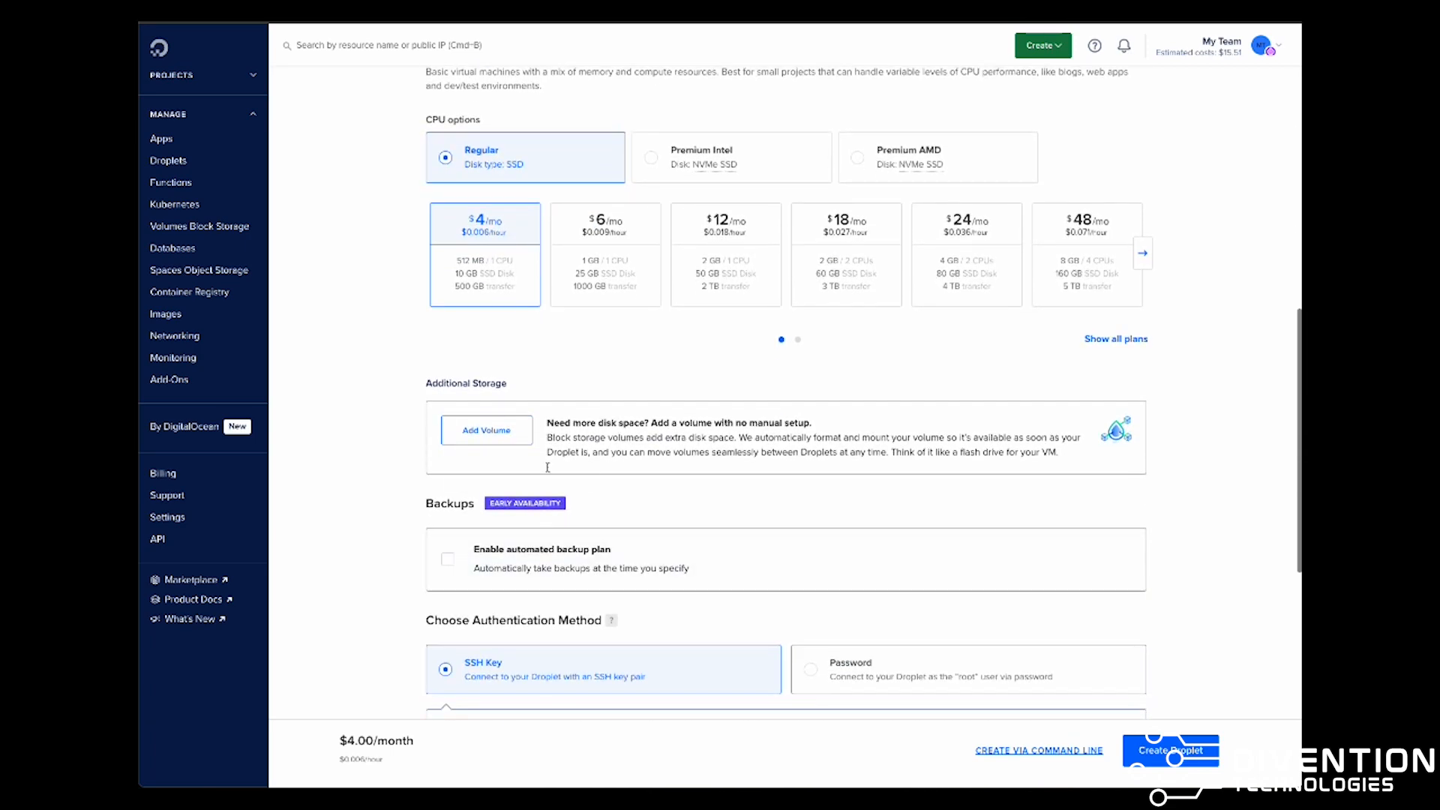
scroll(580, 448, "down", 2)
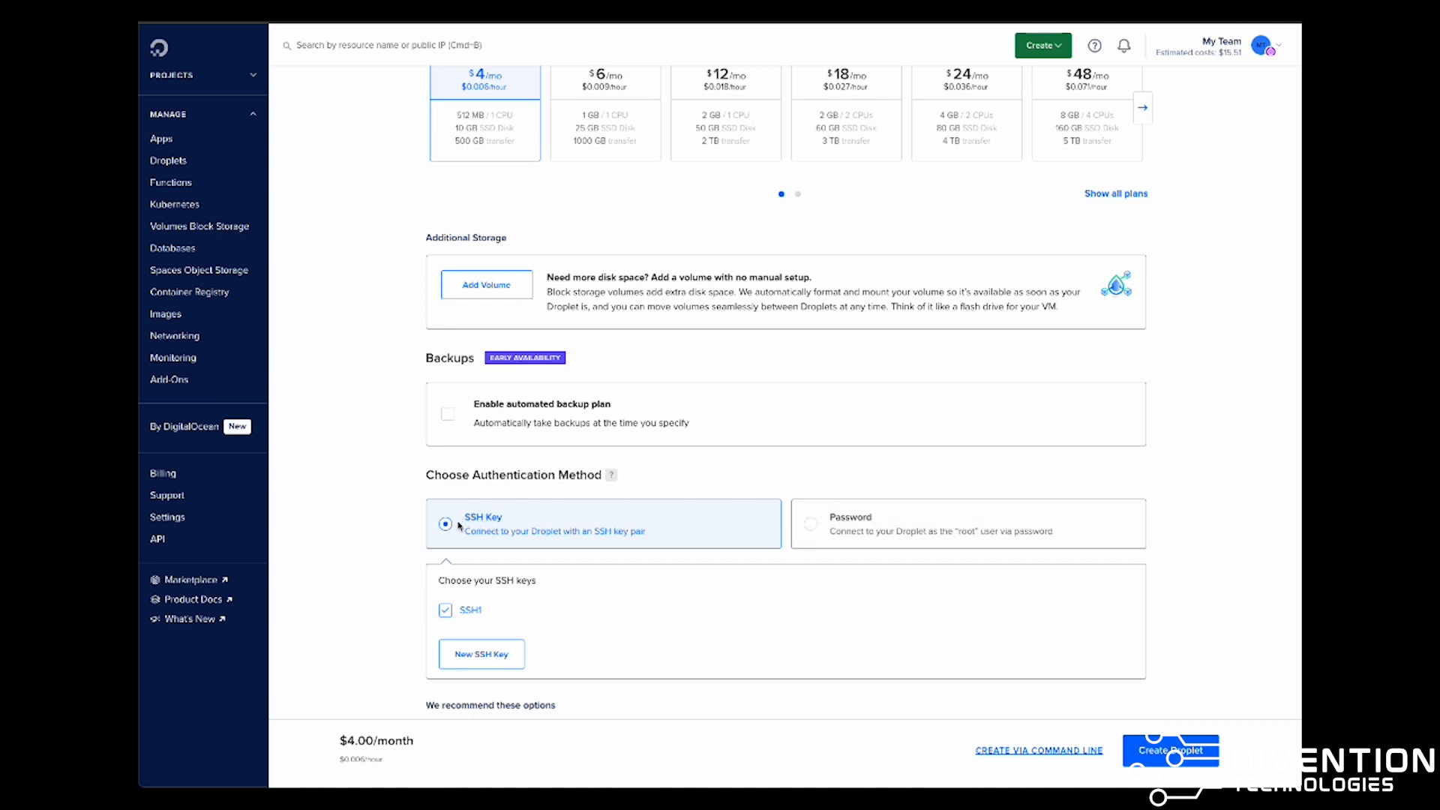
left_click(482, 653)
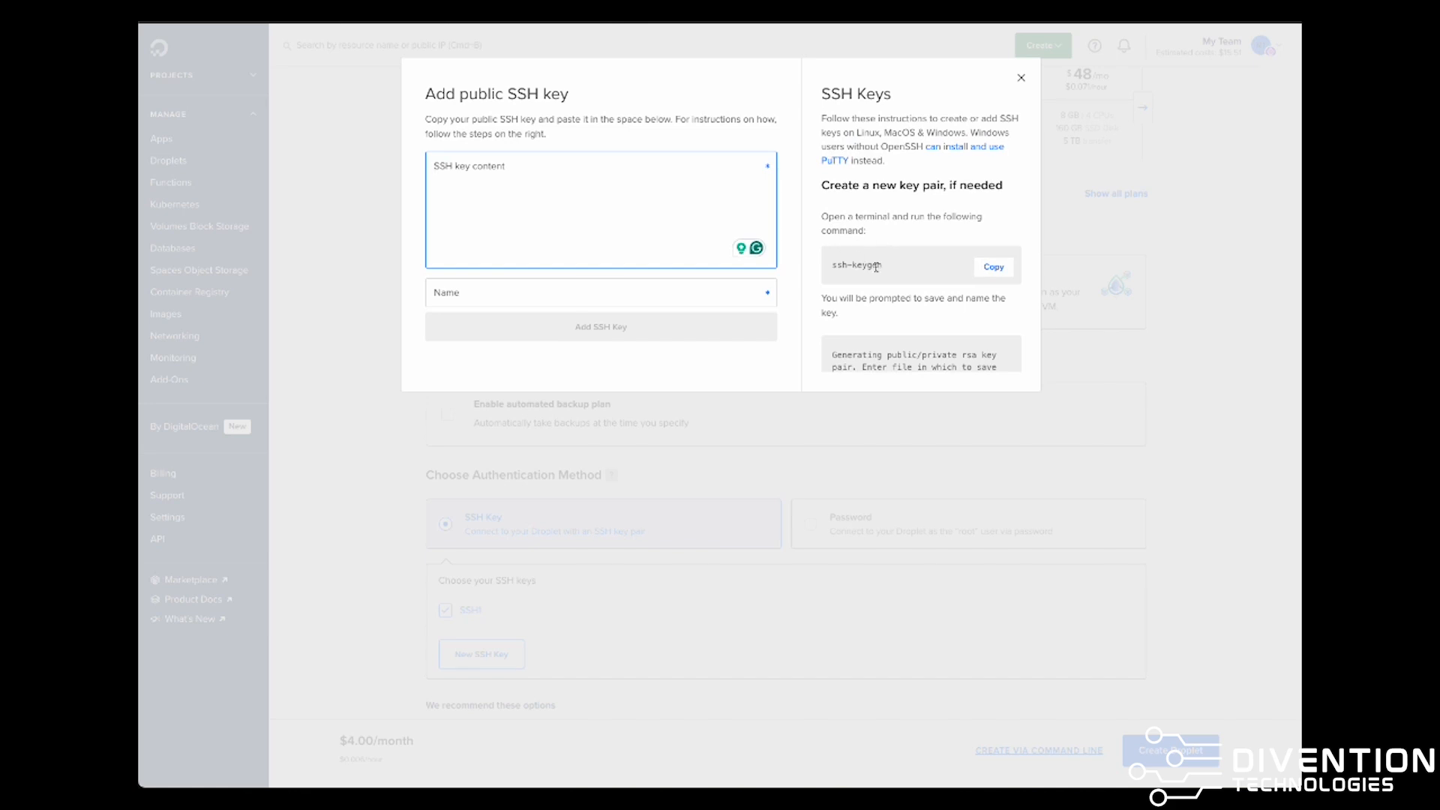
scroll(875, 267, "down", 1)
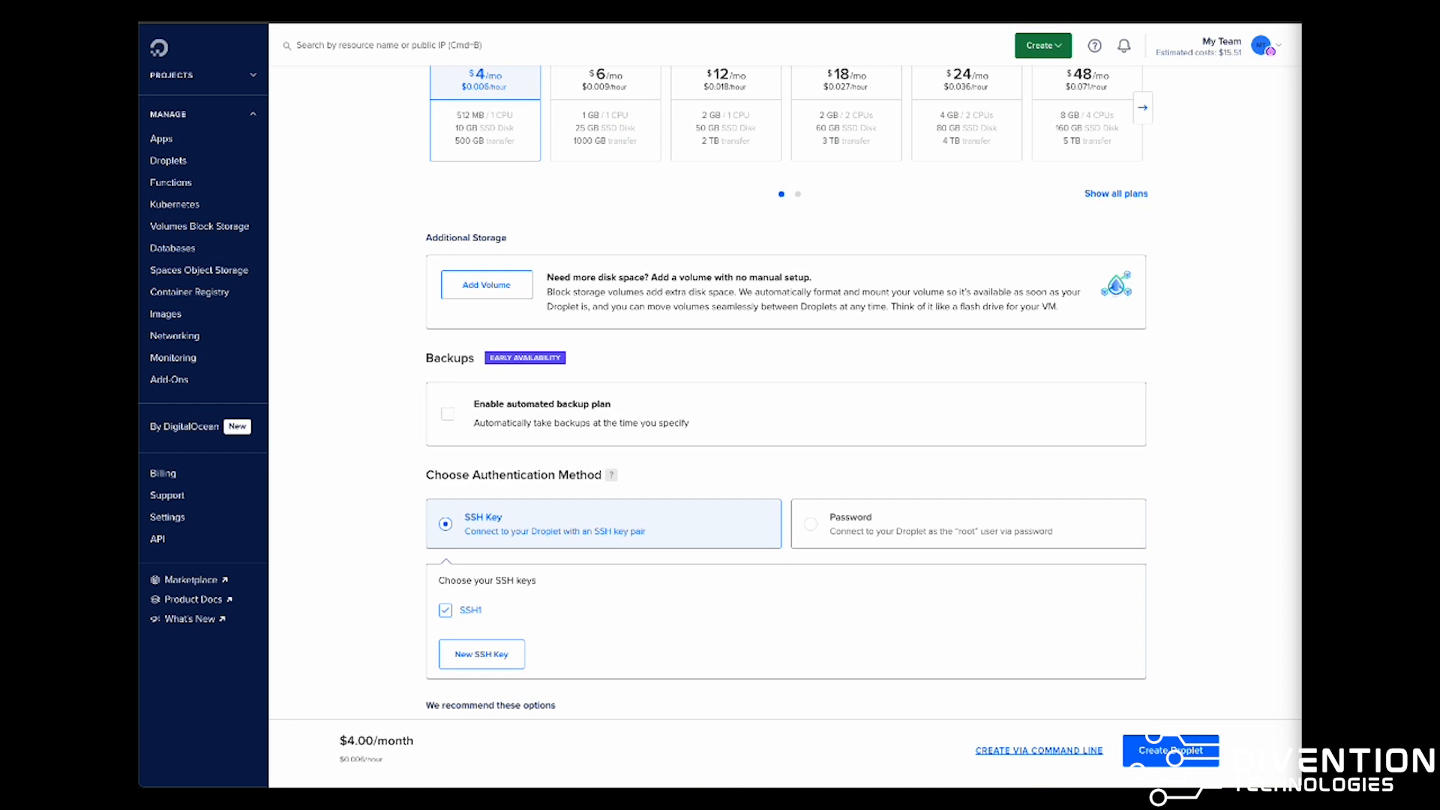
Switch the Droplet's authentication method to Password and fill in the root password with a regenerated suggestion.
left_click(812, 526)
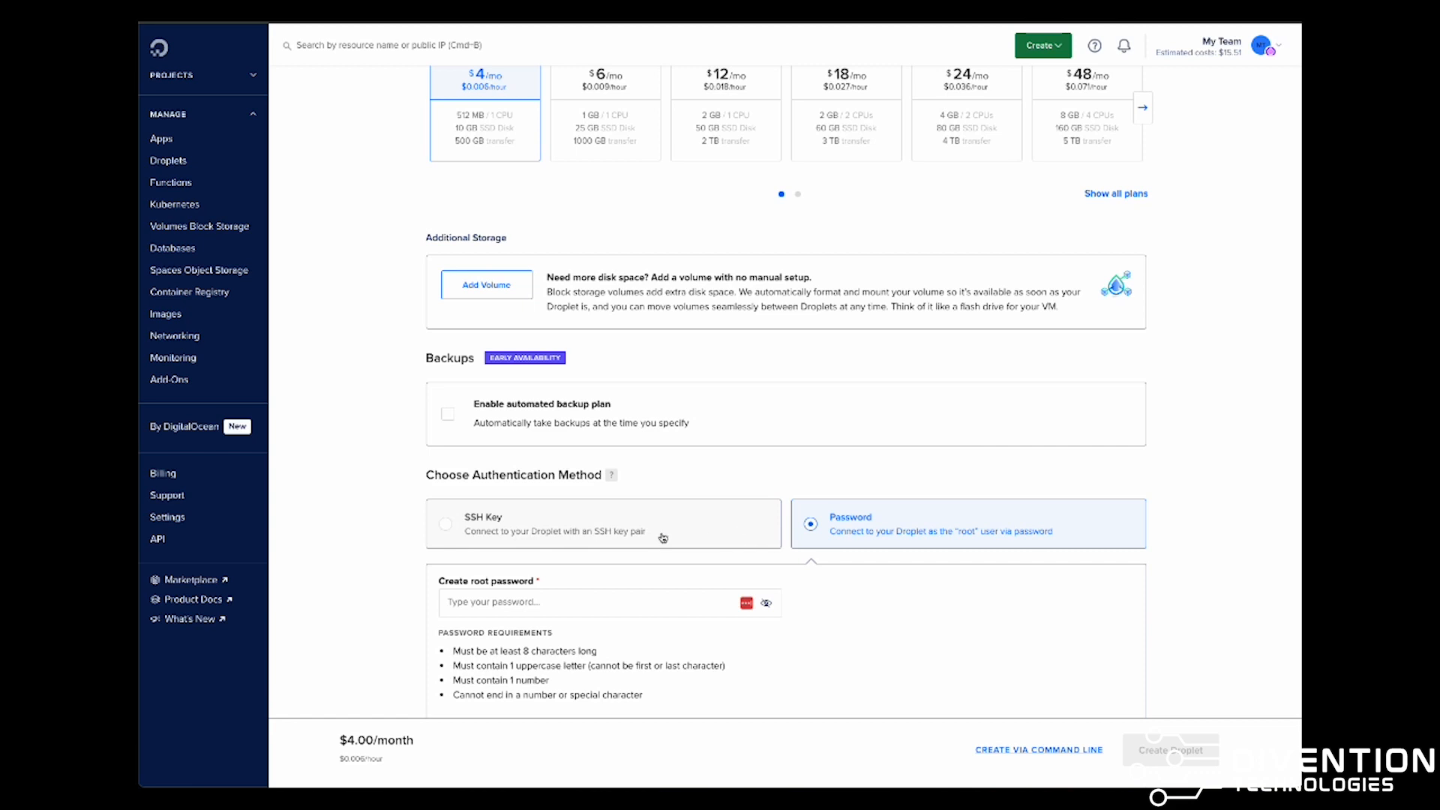
left_click(592, 604)
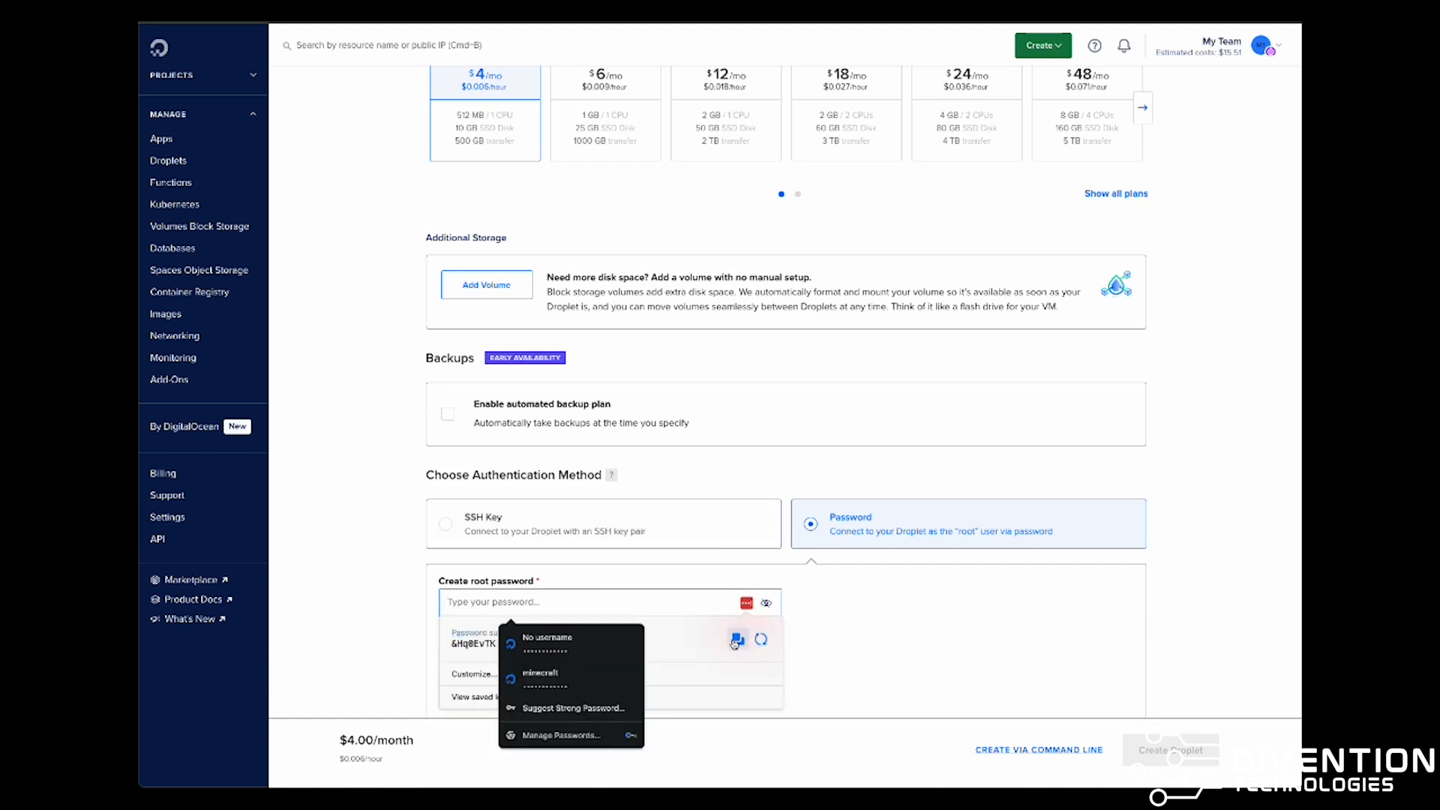
left_click(758, 641)
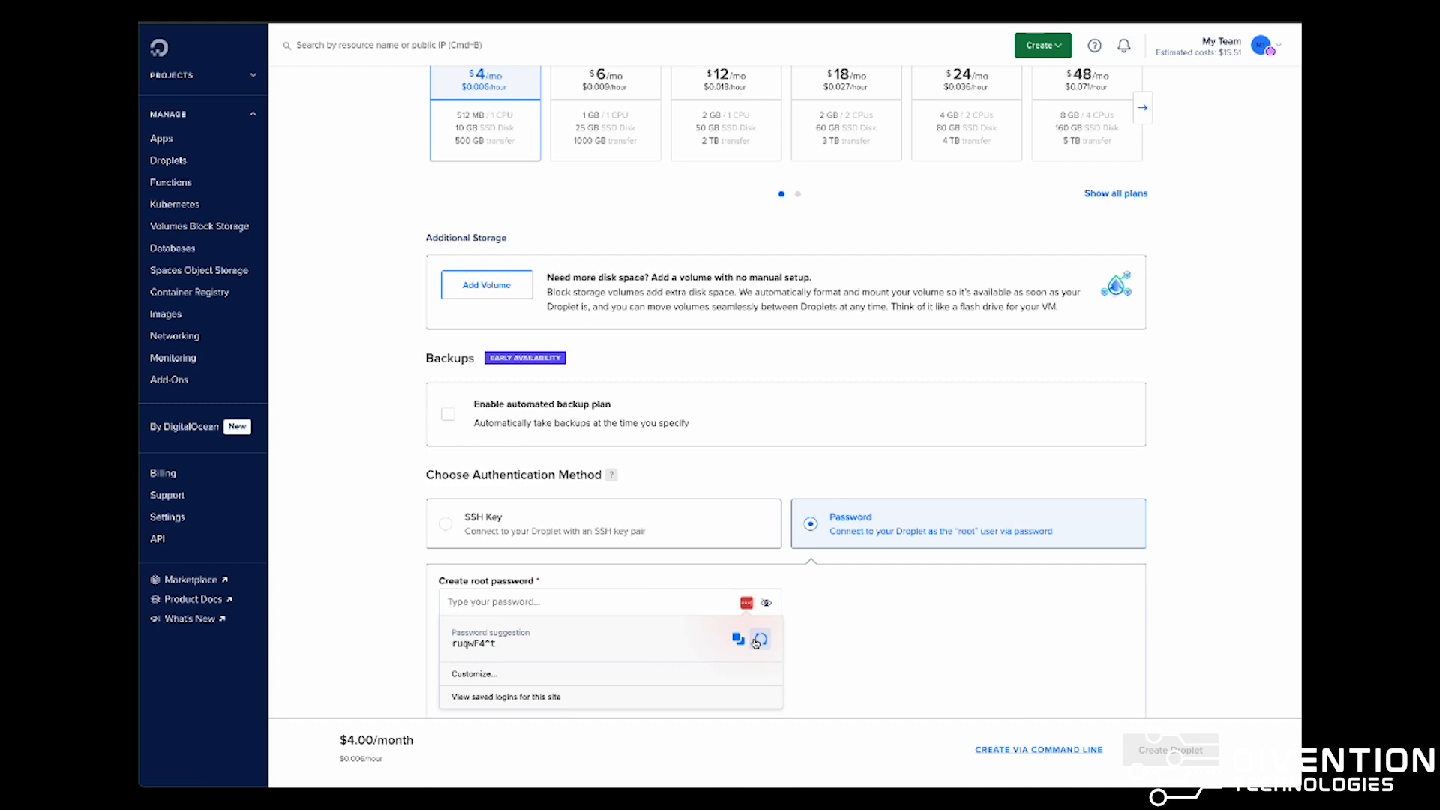
left_click(559, 650)
Raise the deployment quantity to 6 Droplets in the final details and review their hostname fields.
scroll(1006, 630, "down", 2)
scroll(1007, 630, "down", 3)
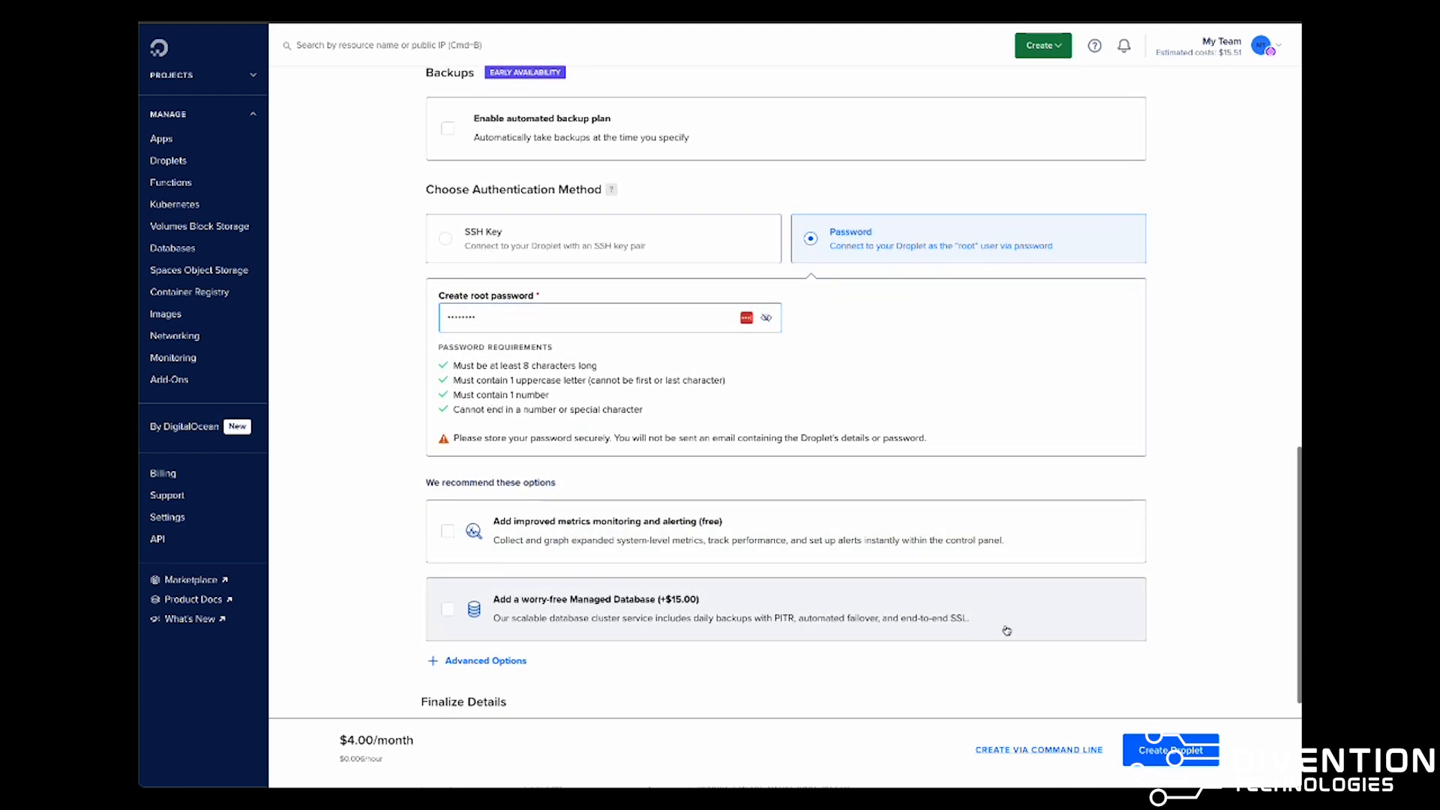
scroll(1007, 630, "down", 1)
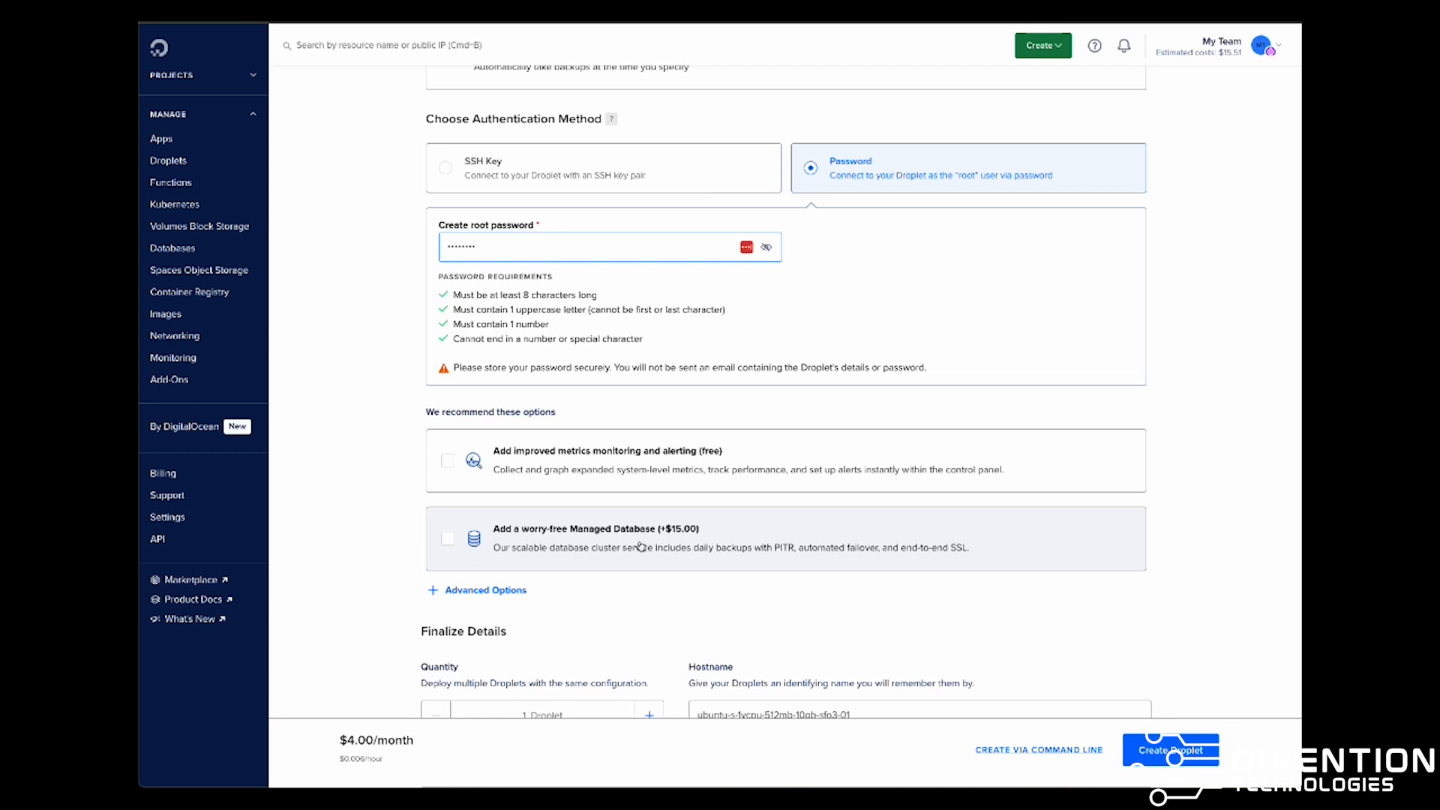
scroll(653, 541, "down", 2)
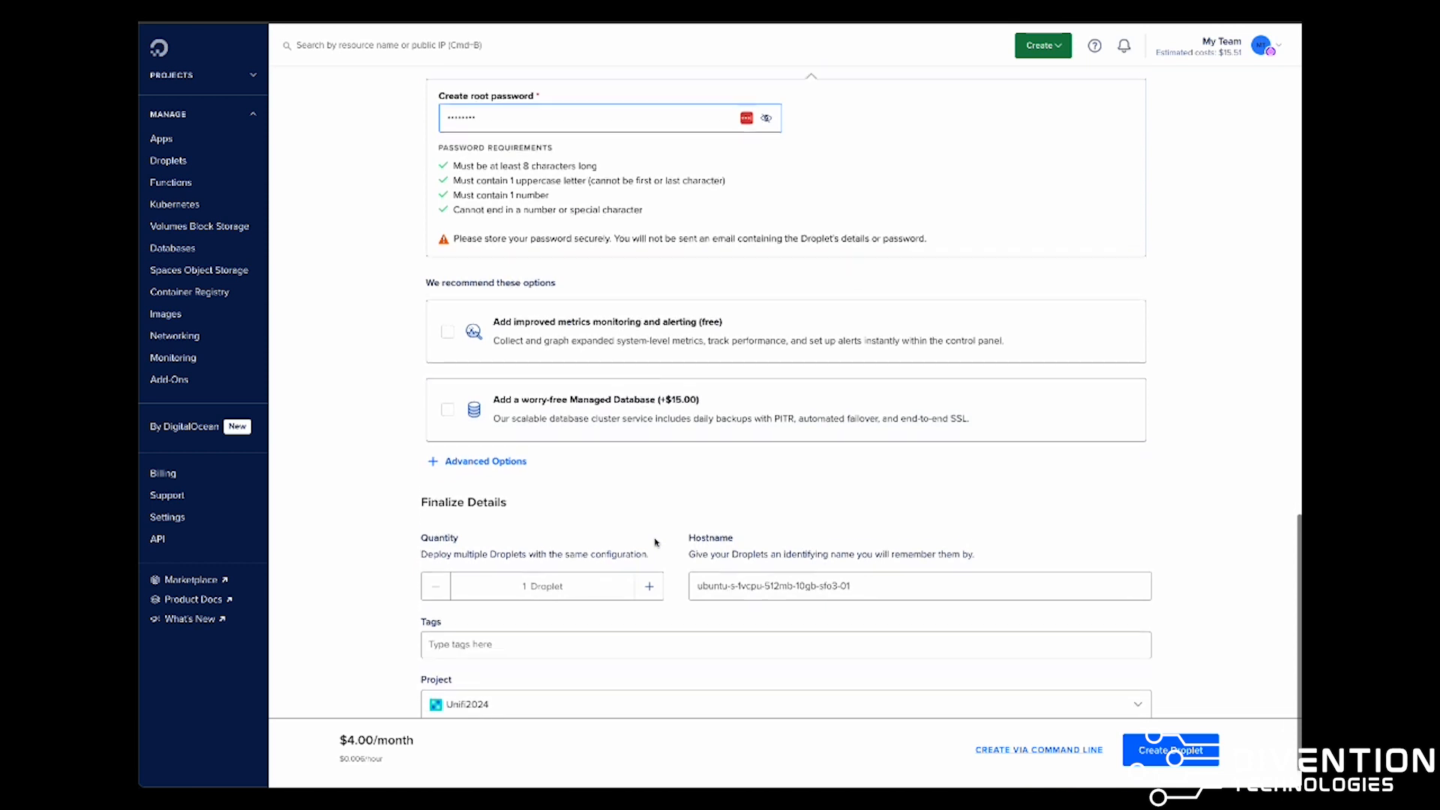
scroll(655, 542, "down", 1)
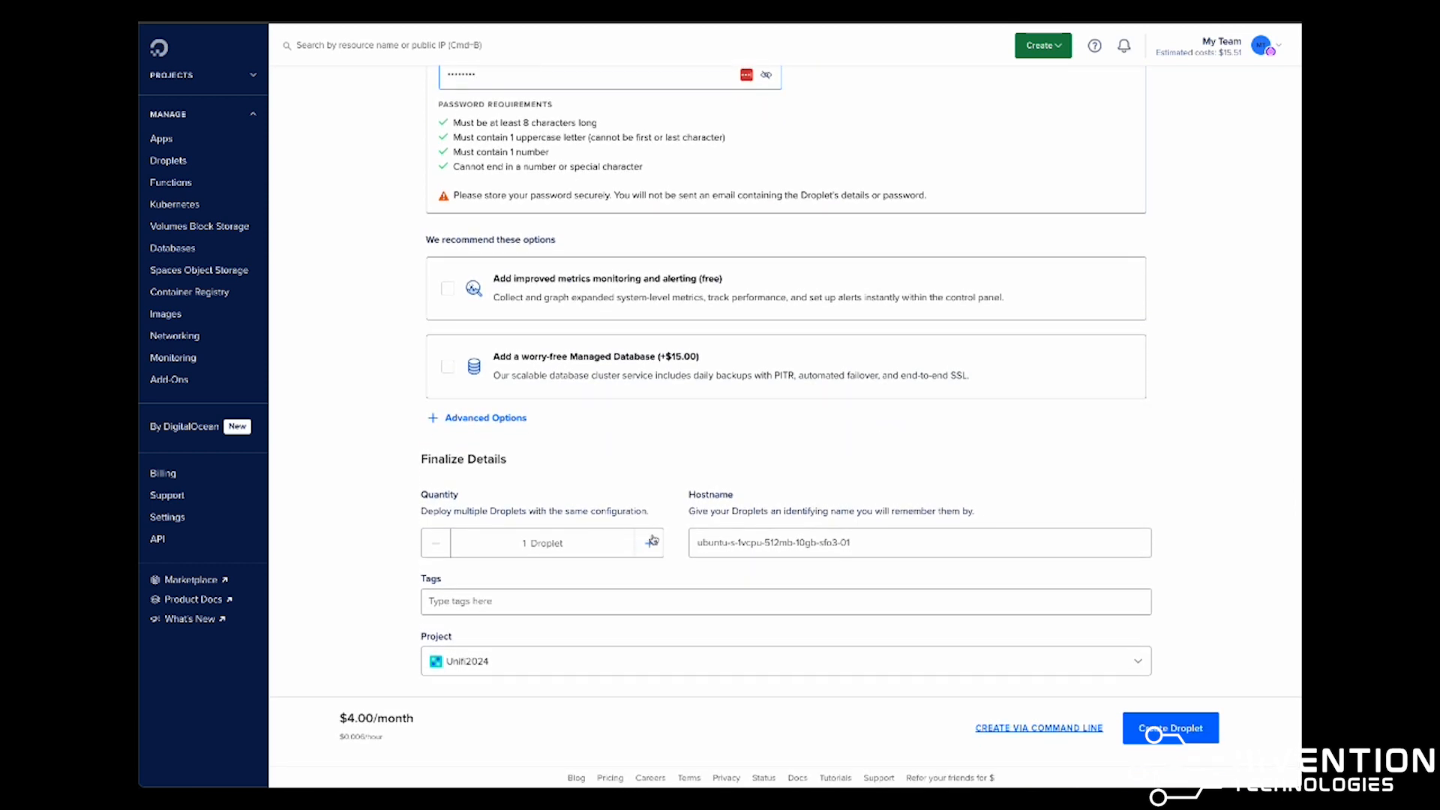
left_click(653, 542)
left_click(652, 542)
left_click(653, 542)
left_click(653, 541)
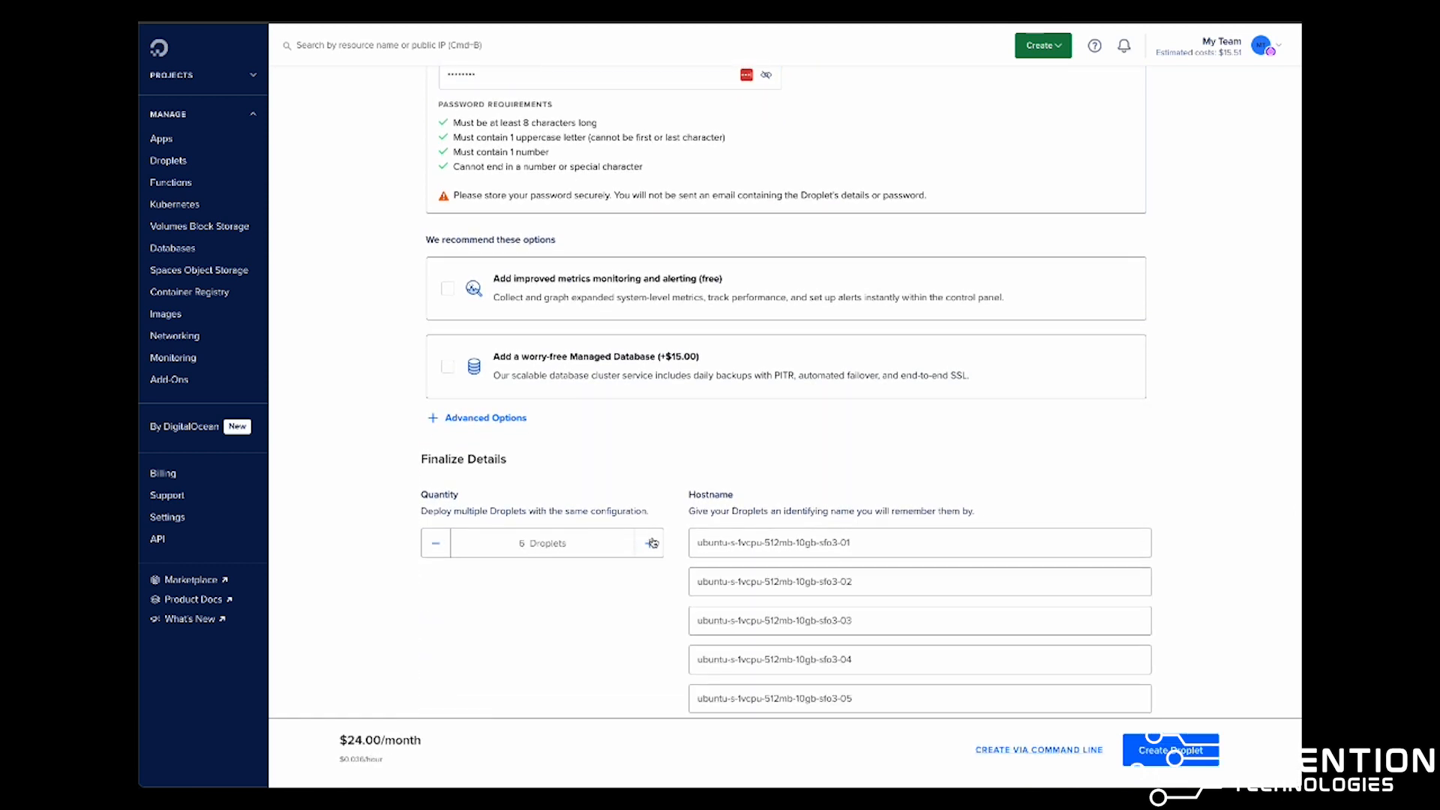
scroll(794, 591, "down", 2)
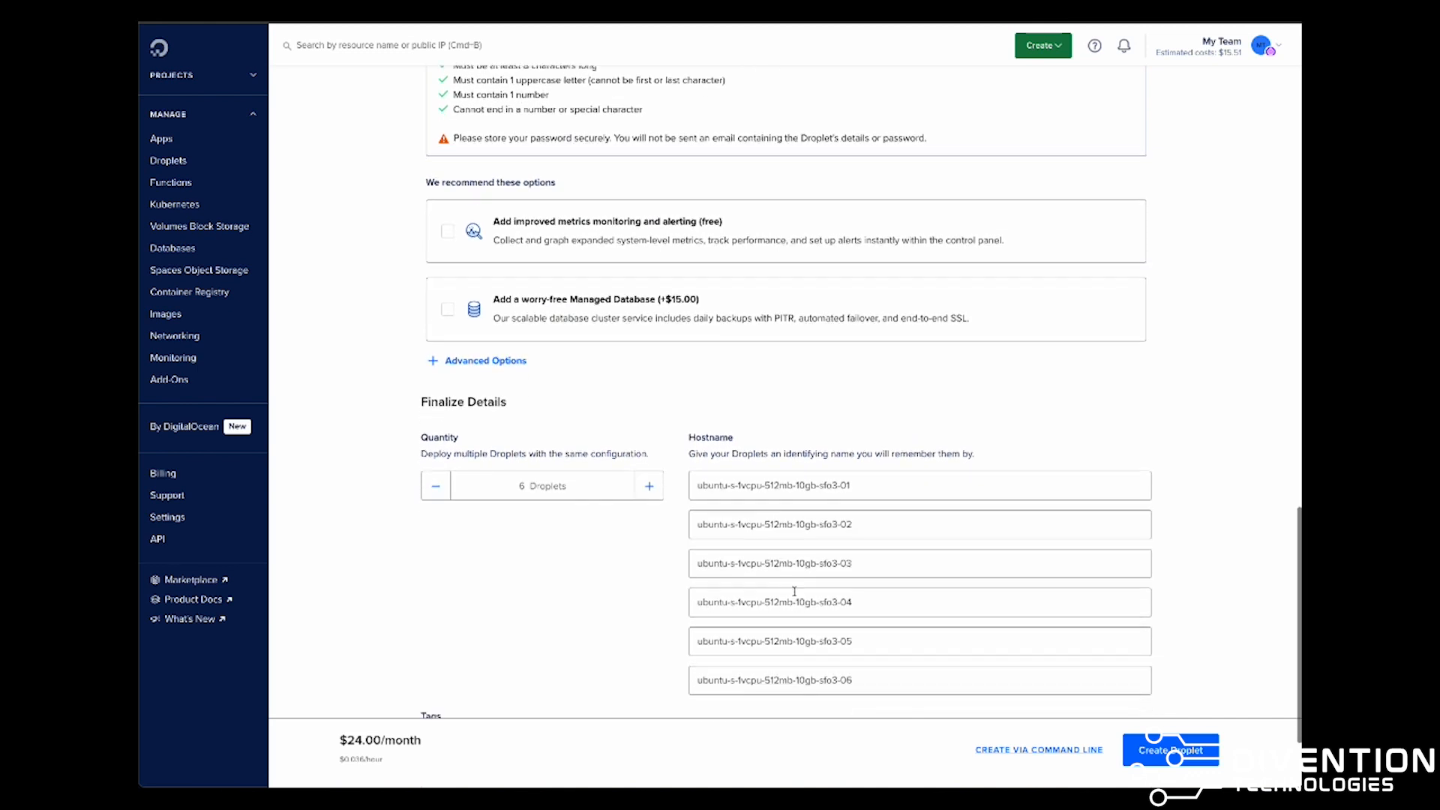
Reduce the deployment quantity to 1 Droplet in the final details.
left_click(438, 447)
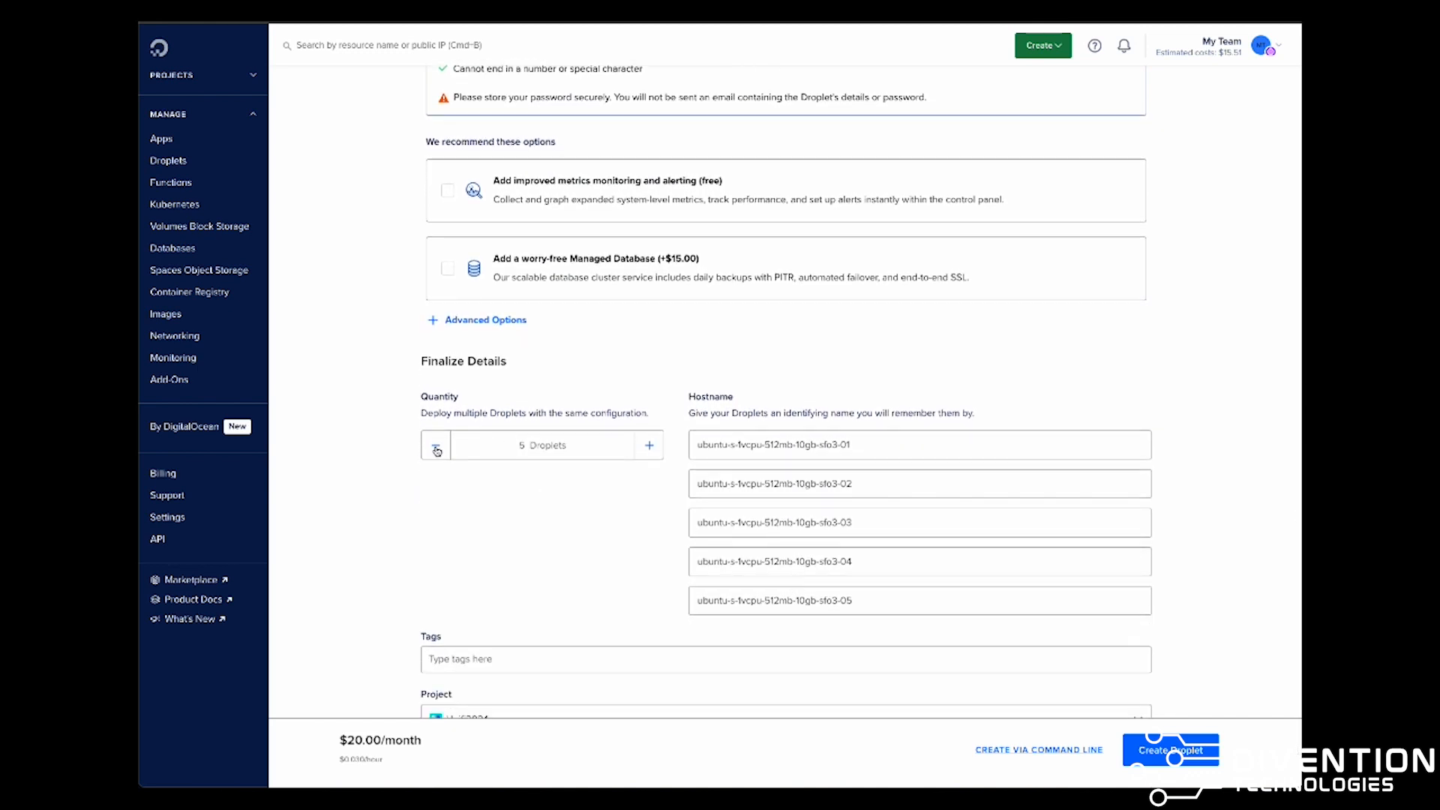
left_click(438, 447)
left_click(437, 447)
left_click(437, 447)
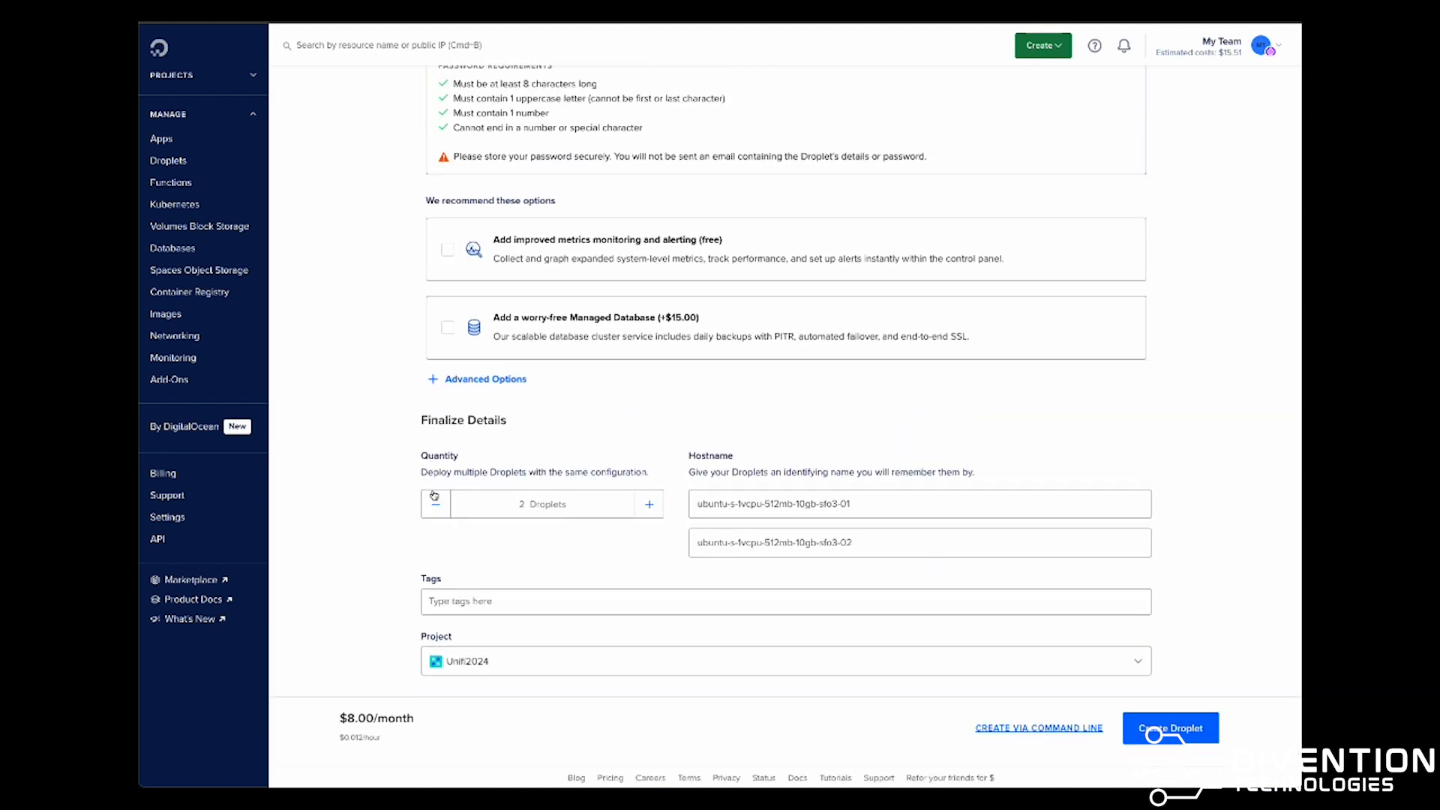
left_click(434, 497)
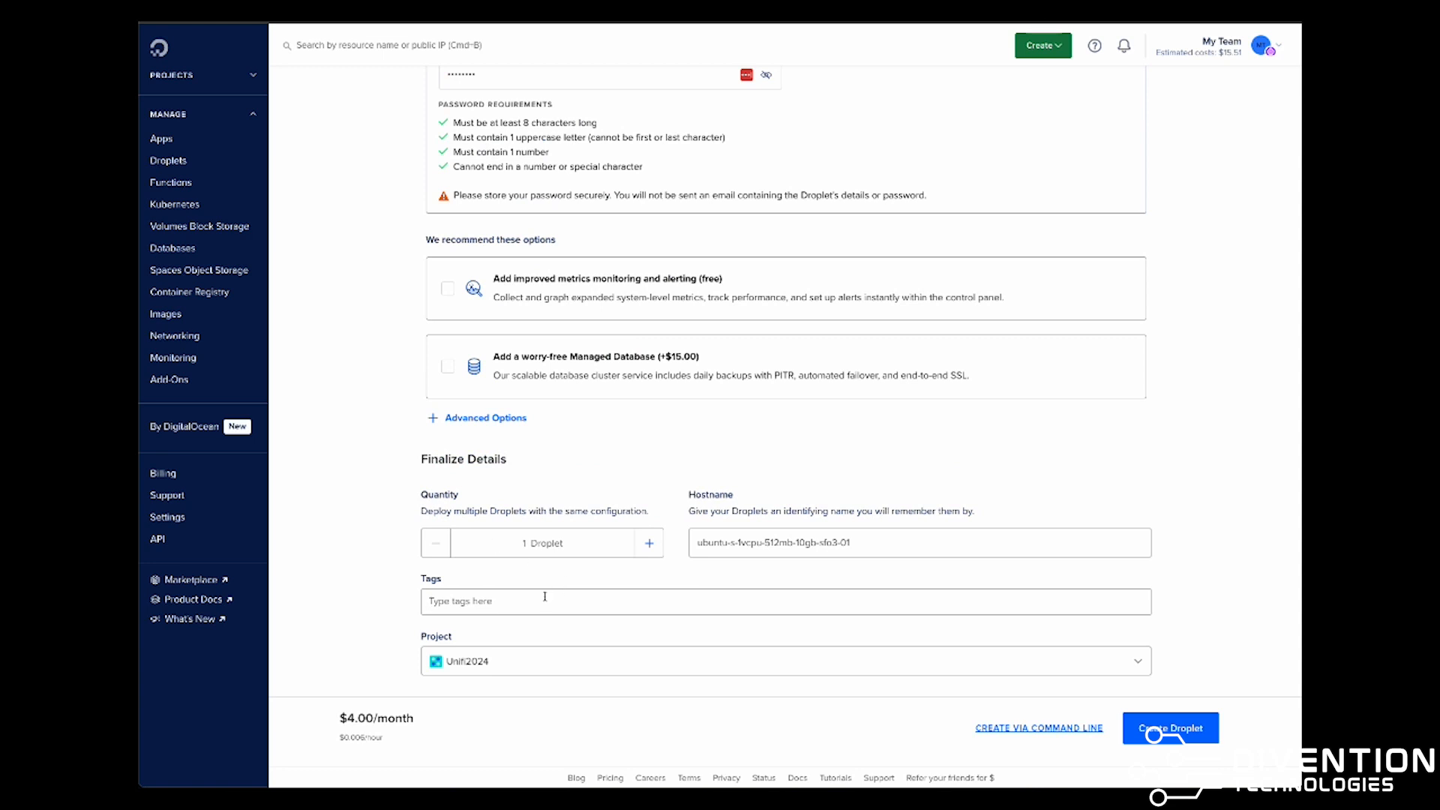
Tag the Droplet Unifi-2024 and create it in the Unifi2024 project, dismissing the password manager's update offer.
type("Unifi")
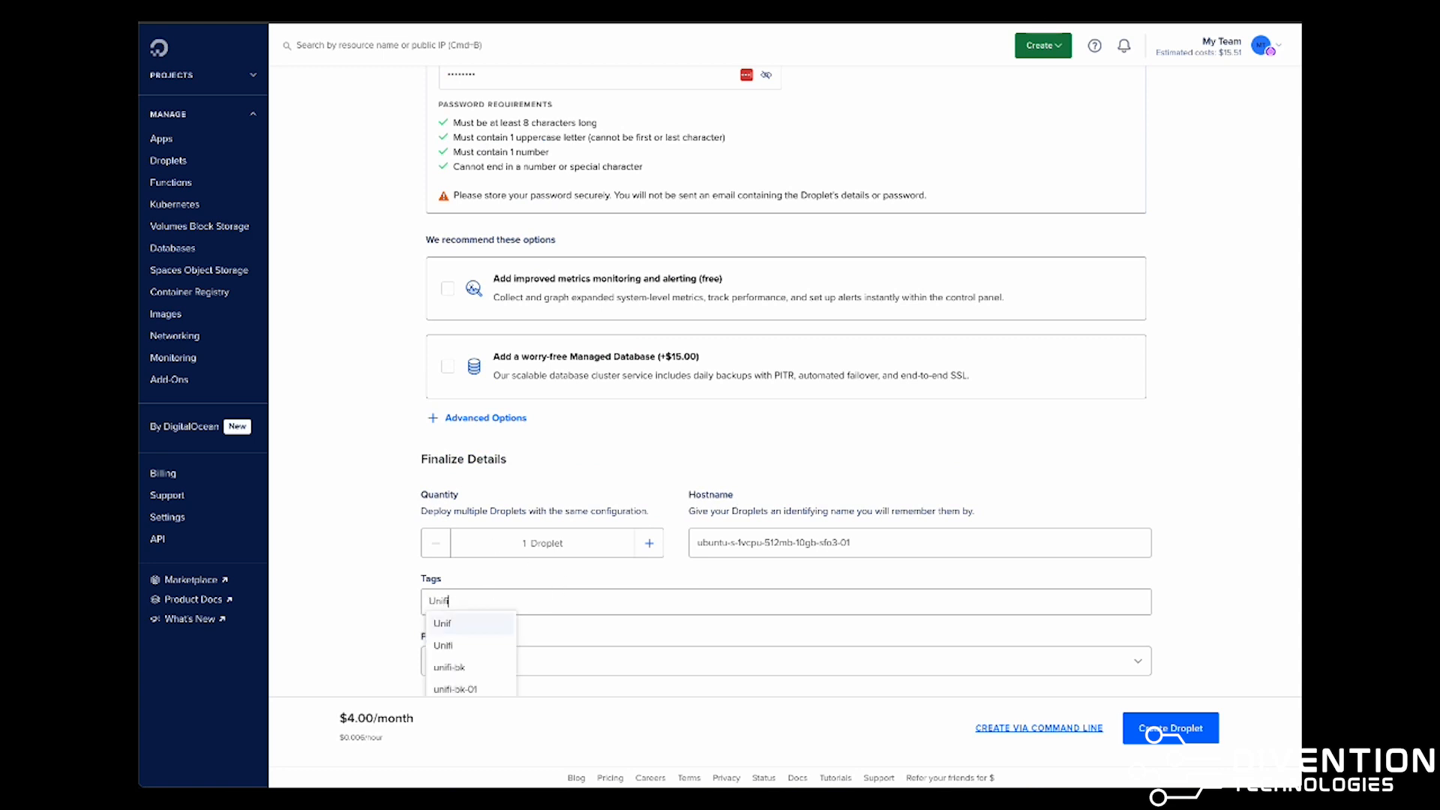
type("-2023")
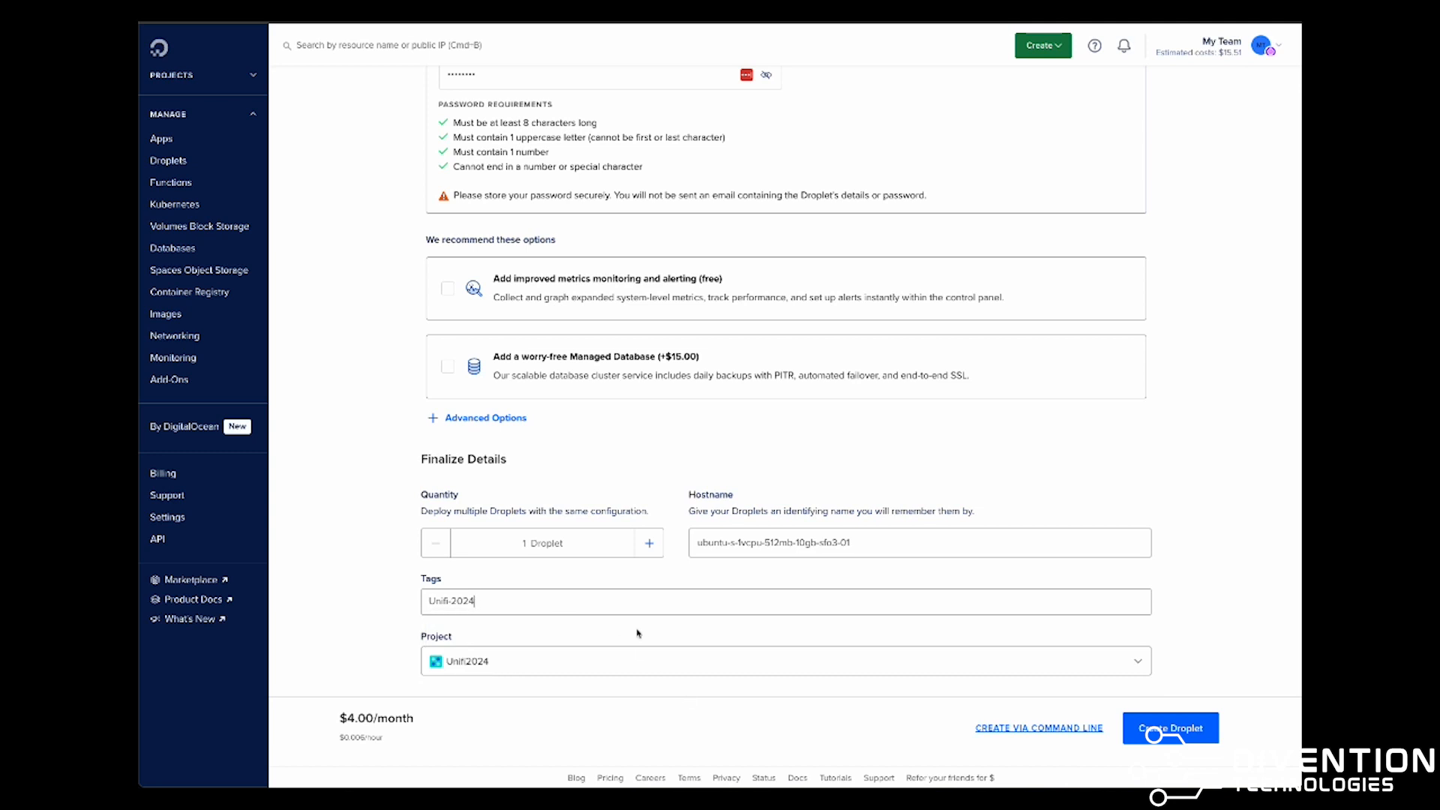
left_click(1173, 728)
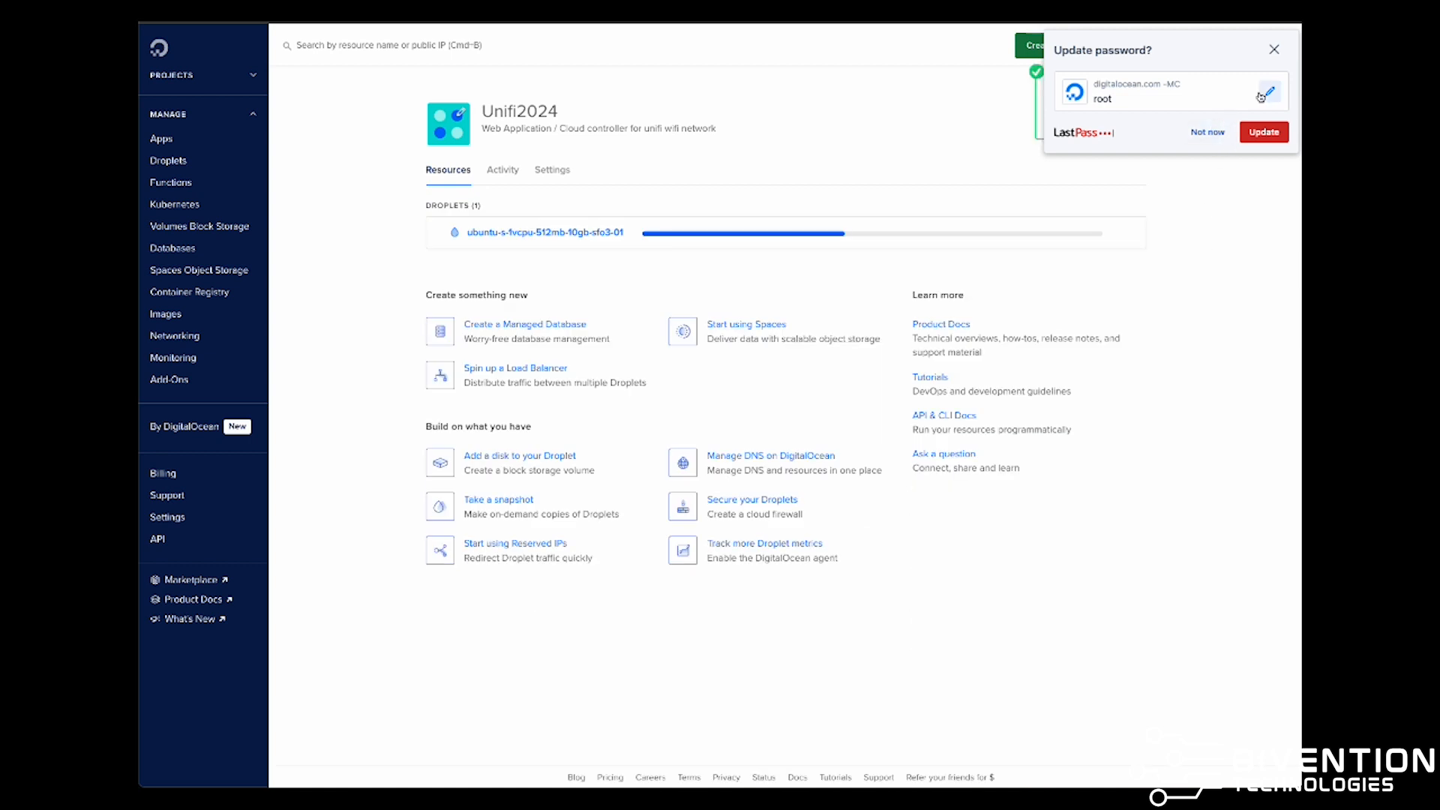
left_click(1273, 49)
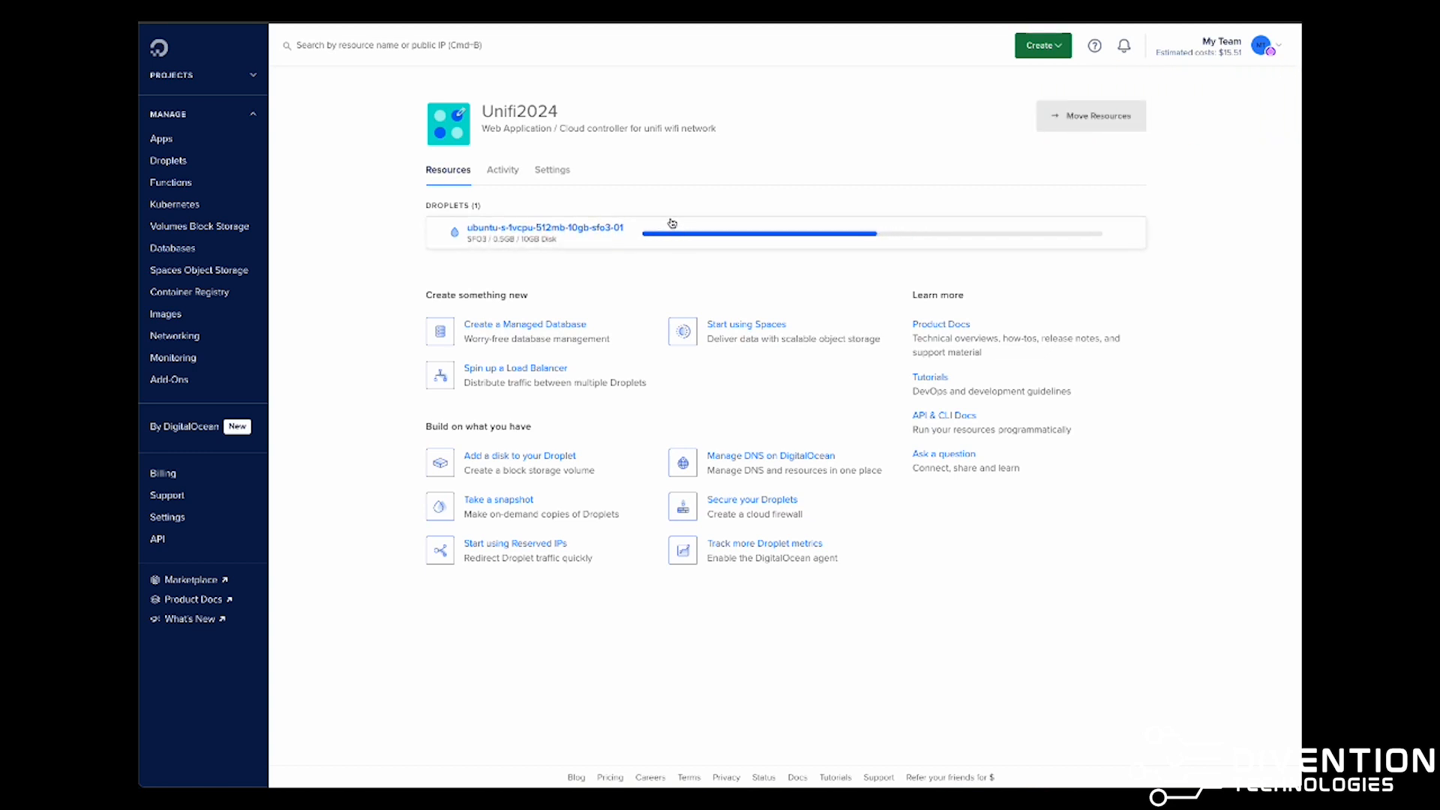
Review the Unifi2024 project's activity and settings, including the environment choices, and return to its resources.
left_click(501, 170)
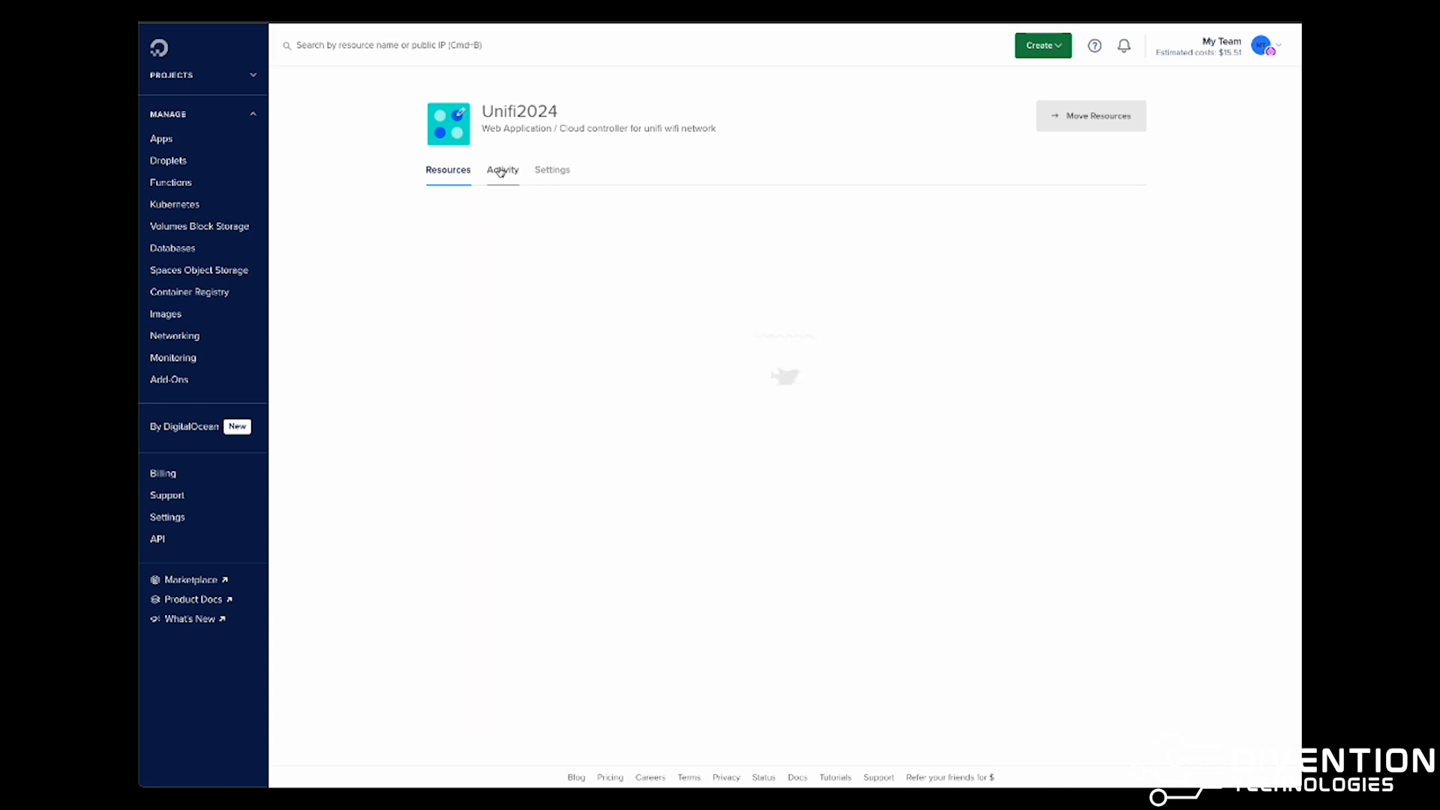
left_click(555, 169)
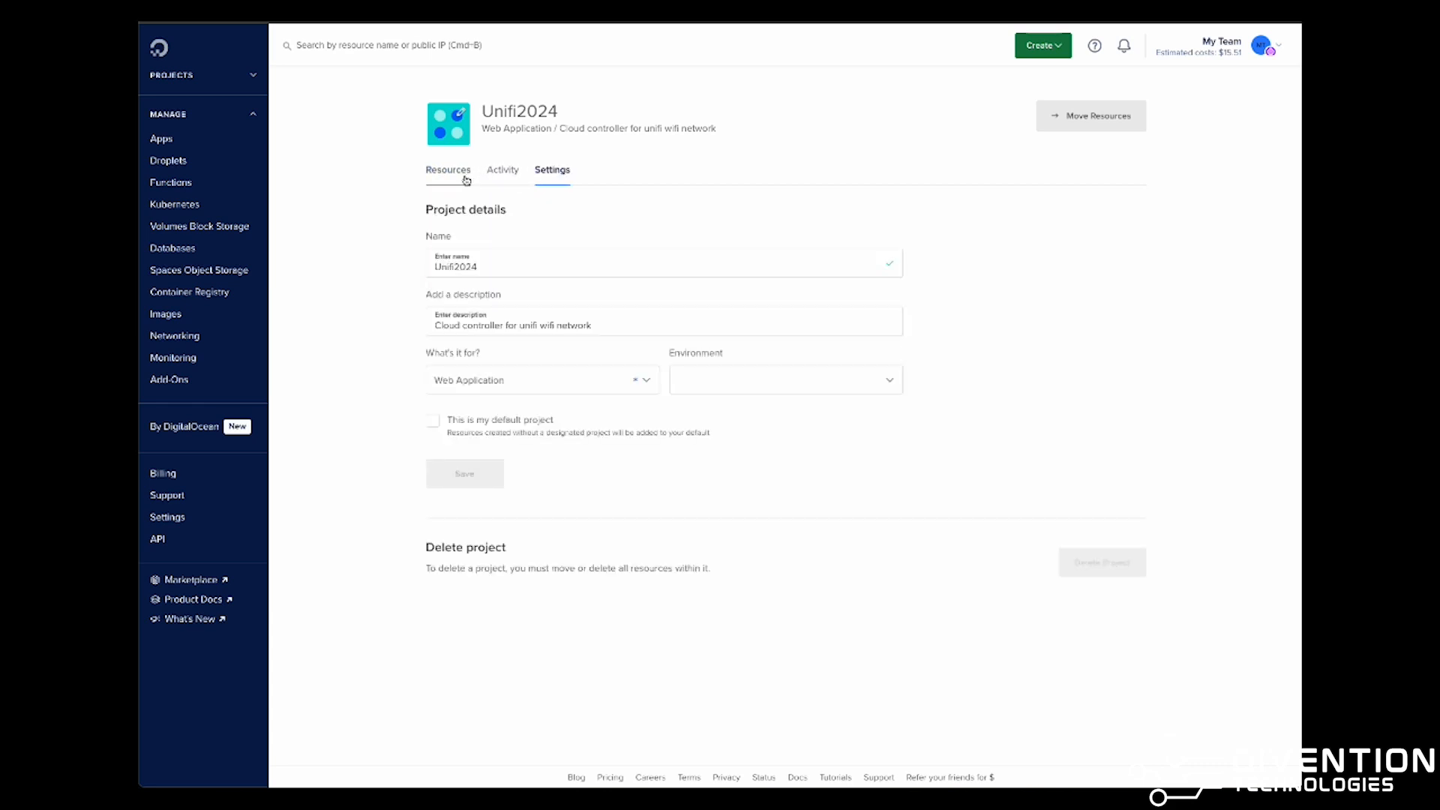
left_click(697, 387)
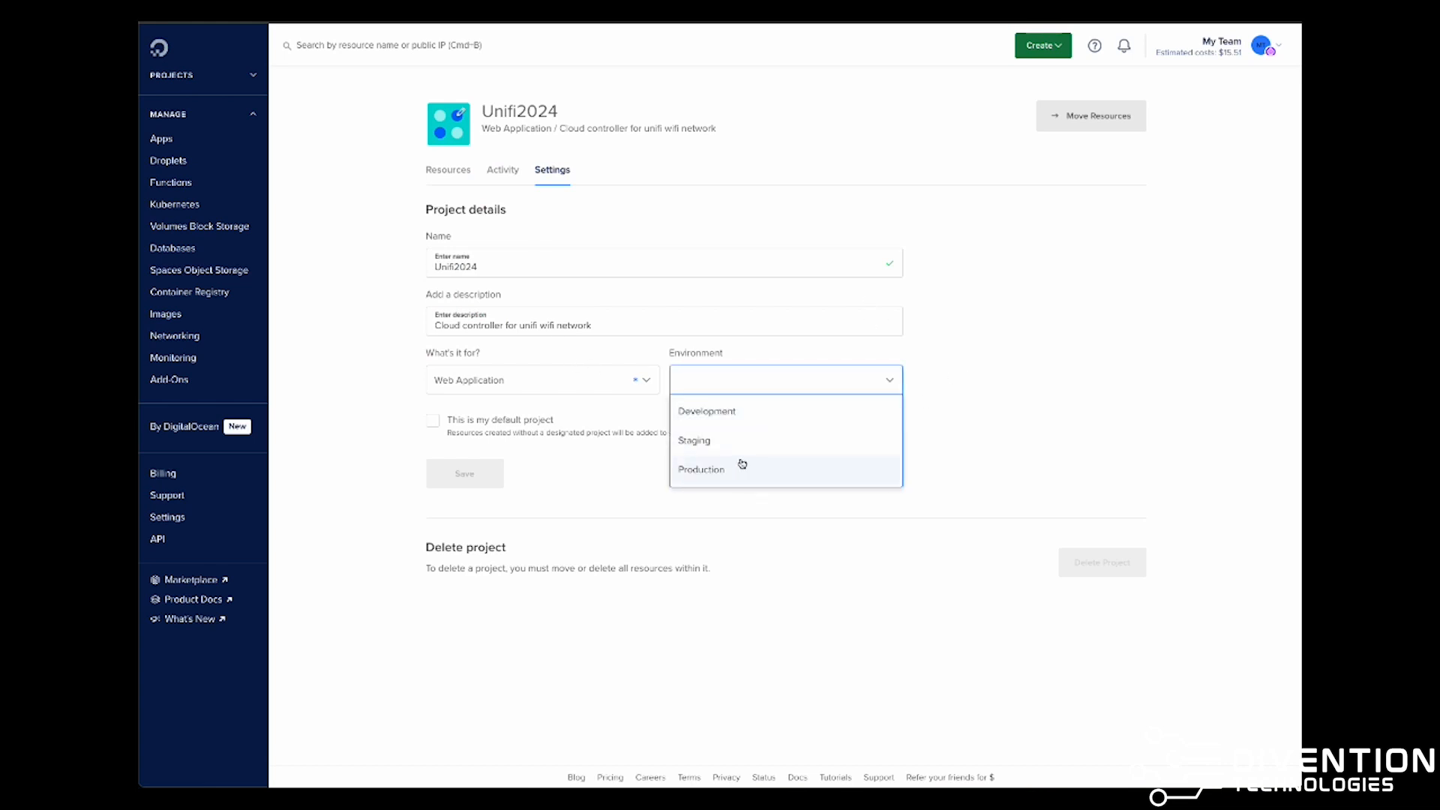
left_click(1082, 272)
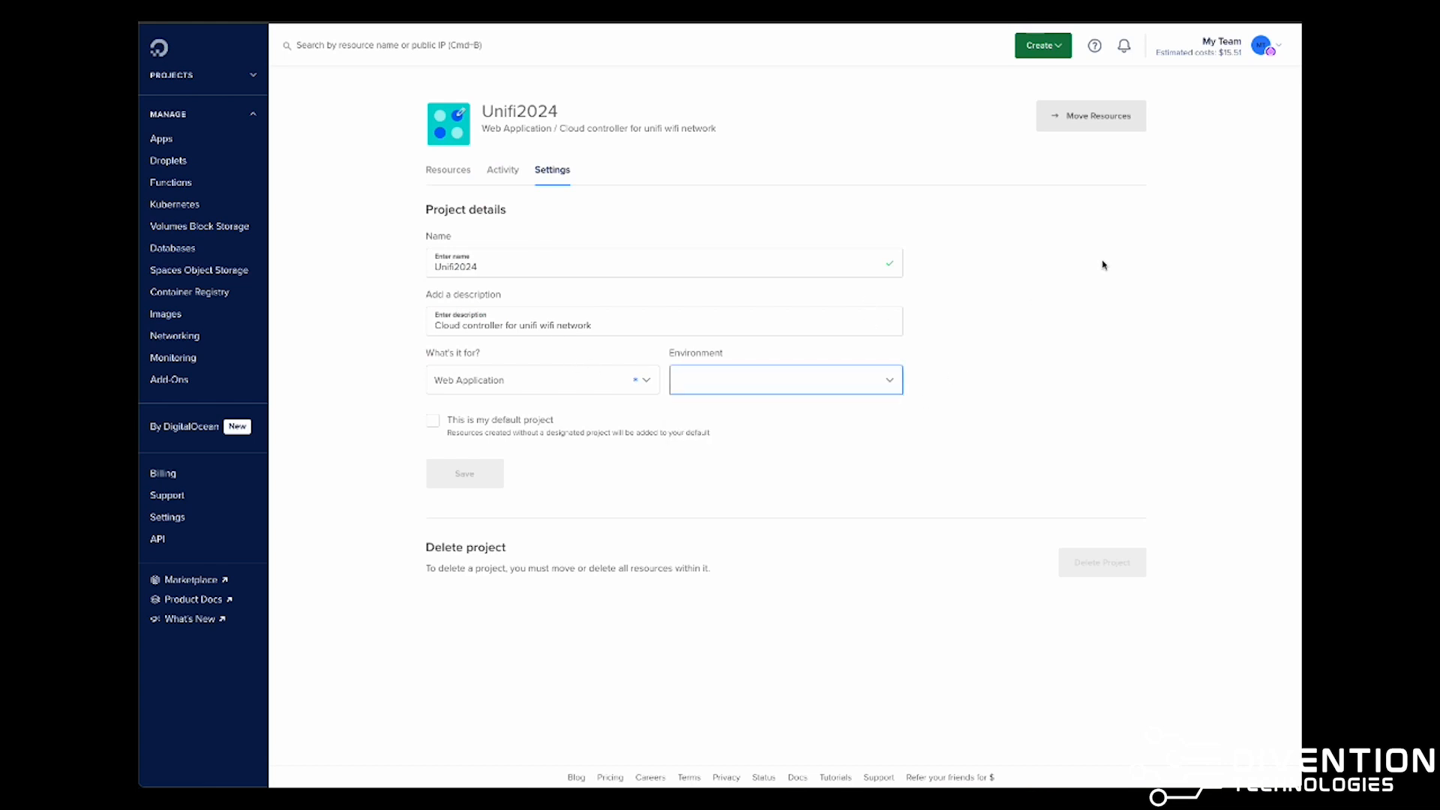
left_click(460, 177)
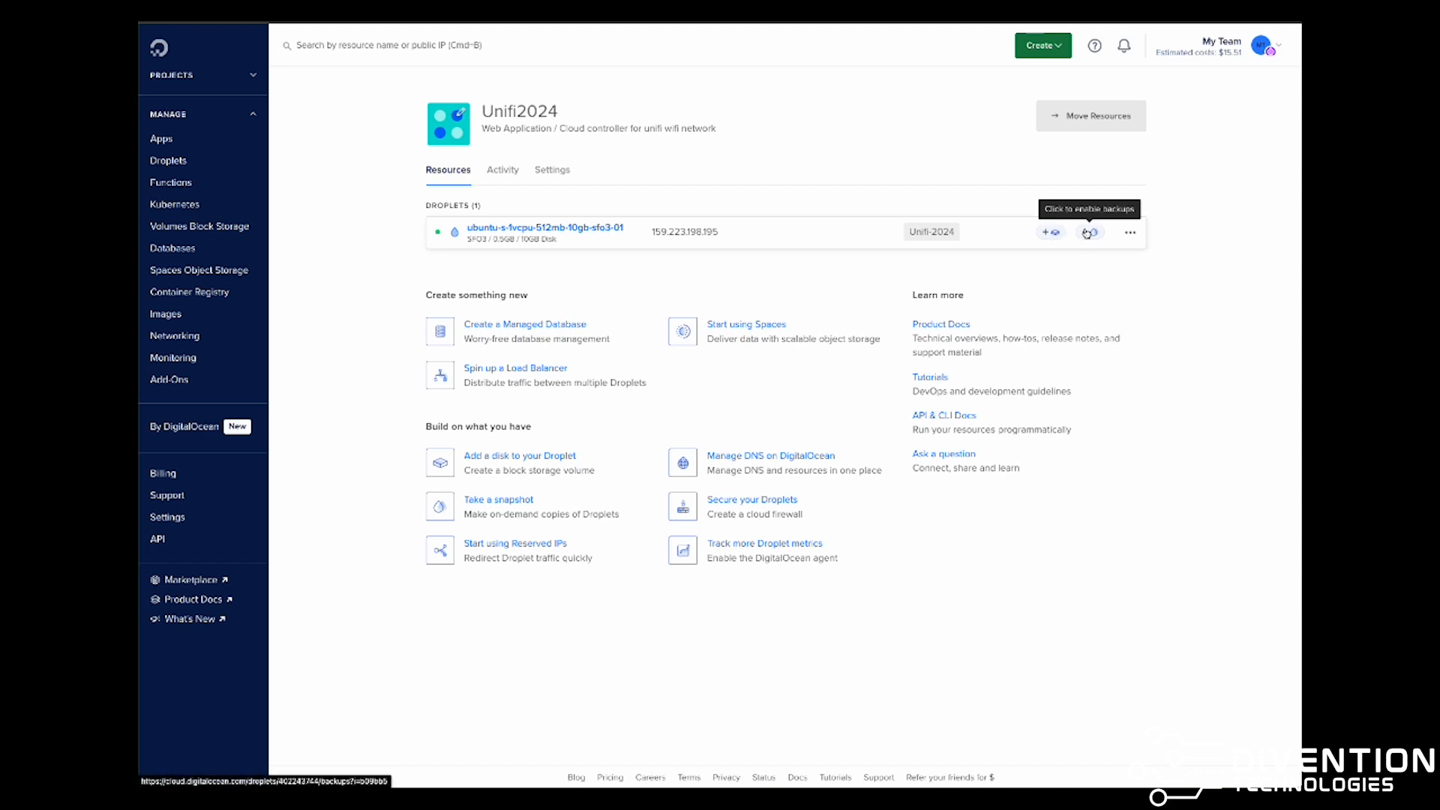
Launch the new Droplet's web console as root from its access page and enlarge the console window.
left_click(1131, 234)
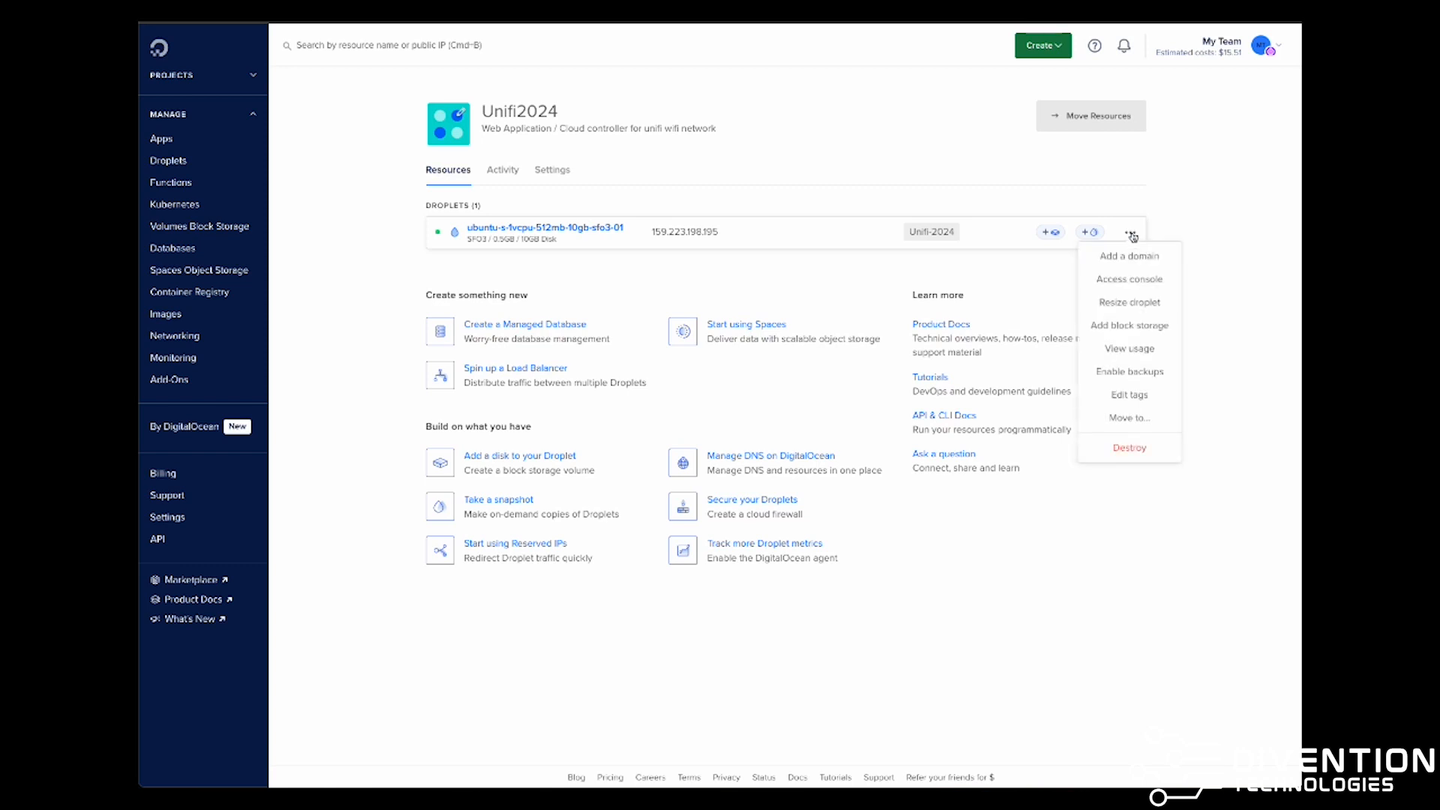
left_click(1122, 280)
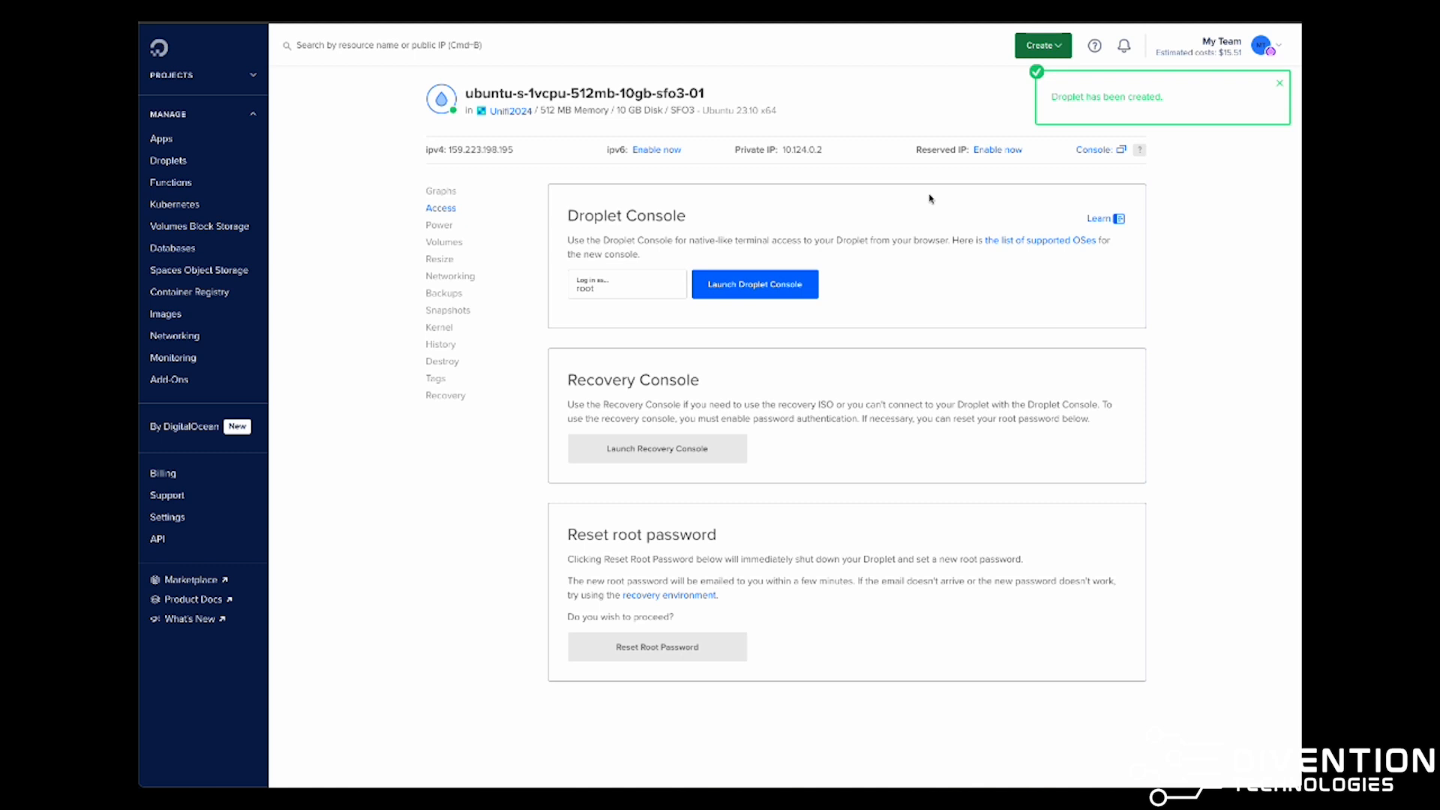
left_click(1280, 83)
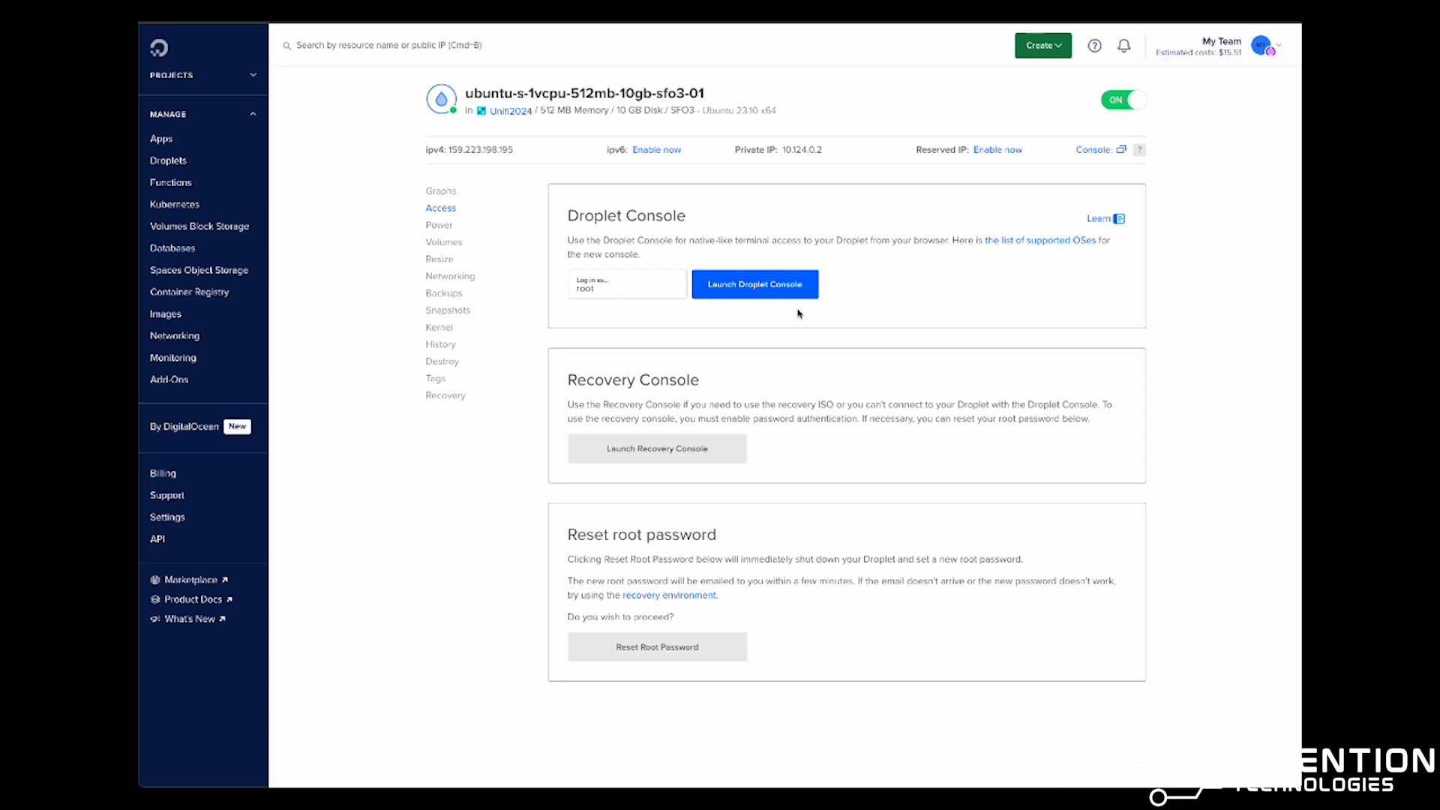
left_click(750, 284)
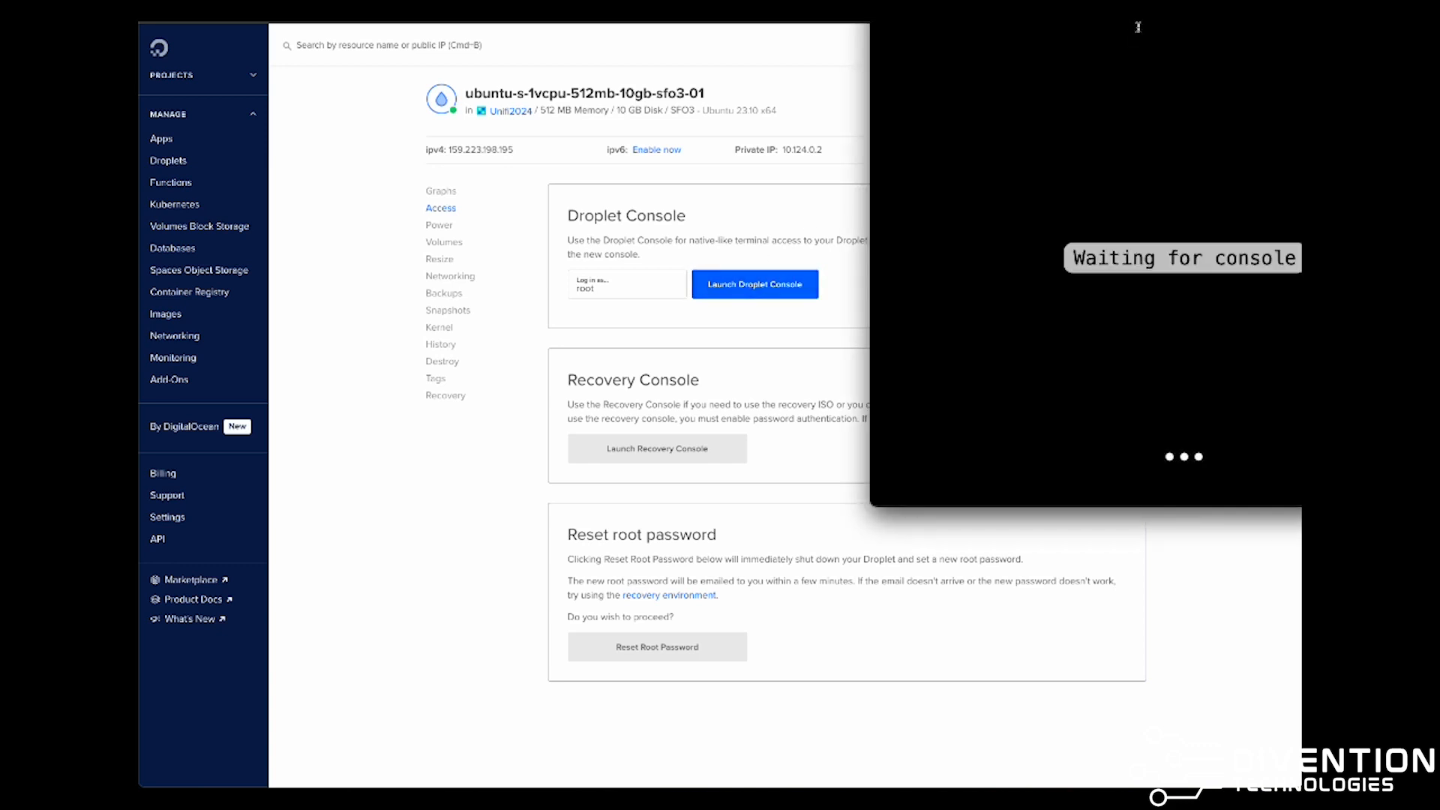
left_click_drag(1119, 36, 419, 43)
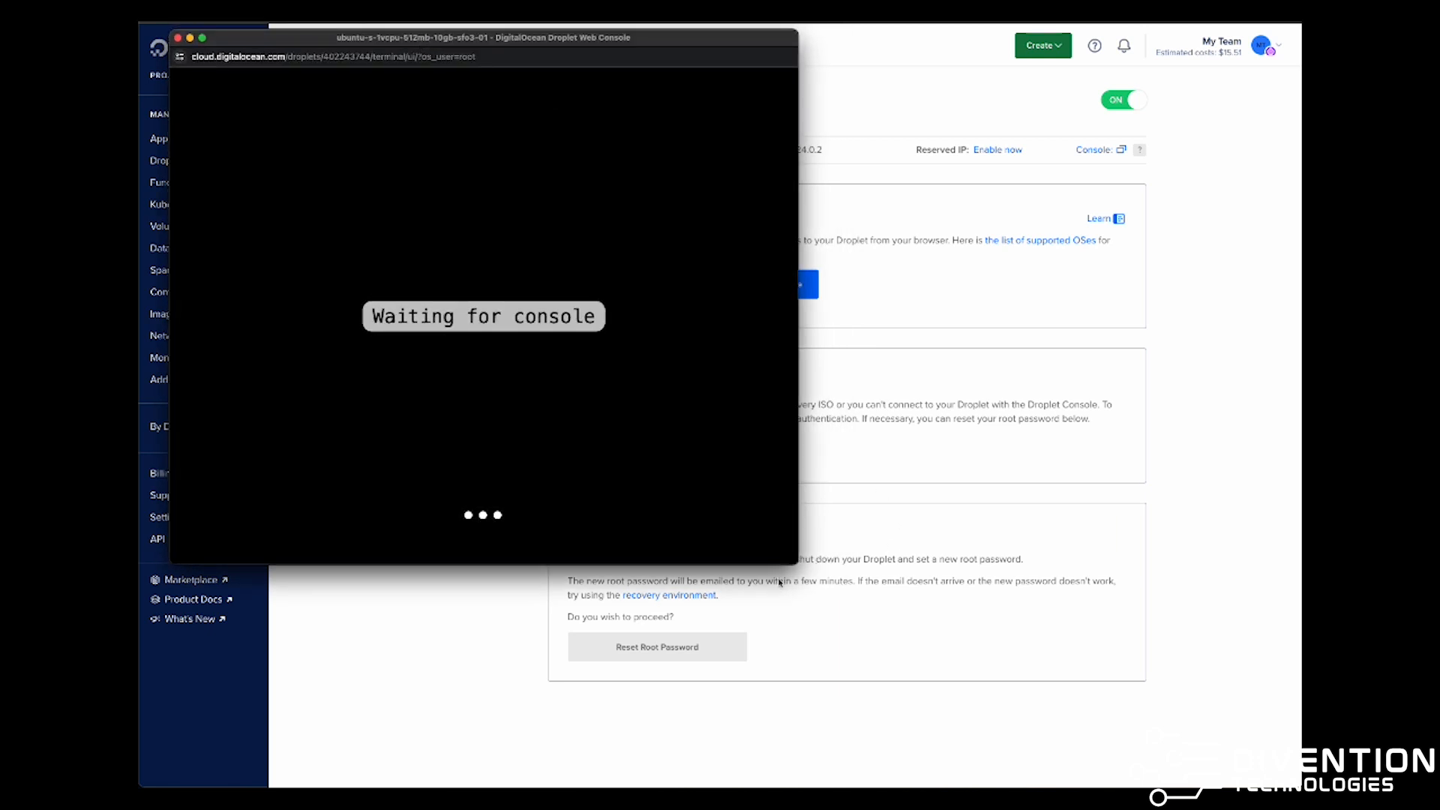
left_click_drag(798, 563, 1246, 743)
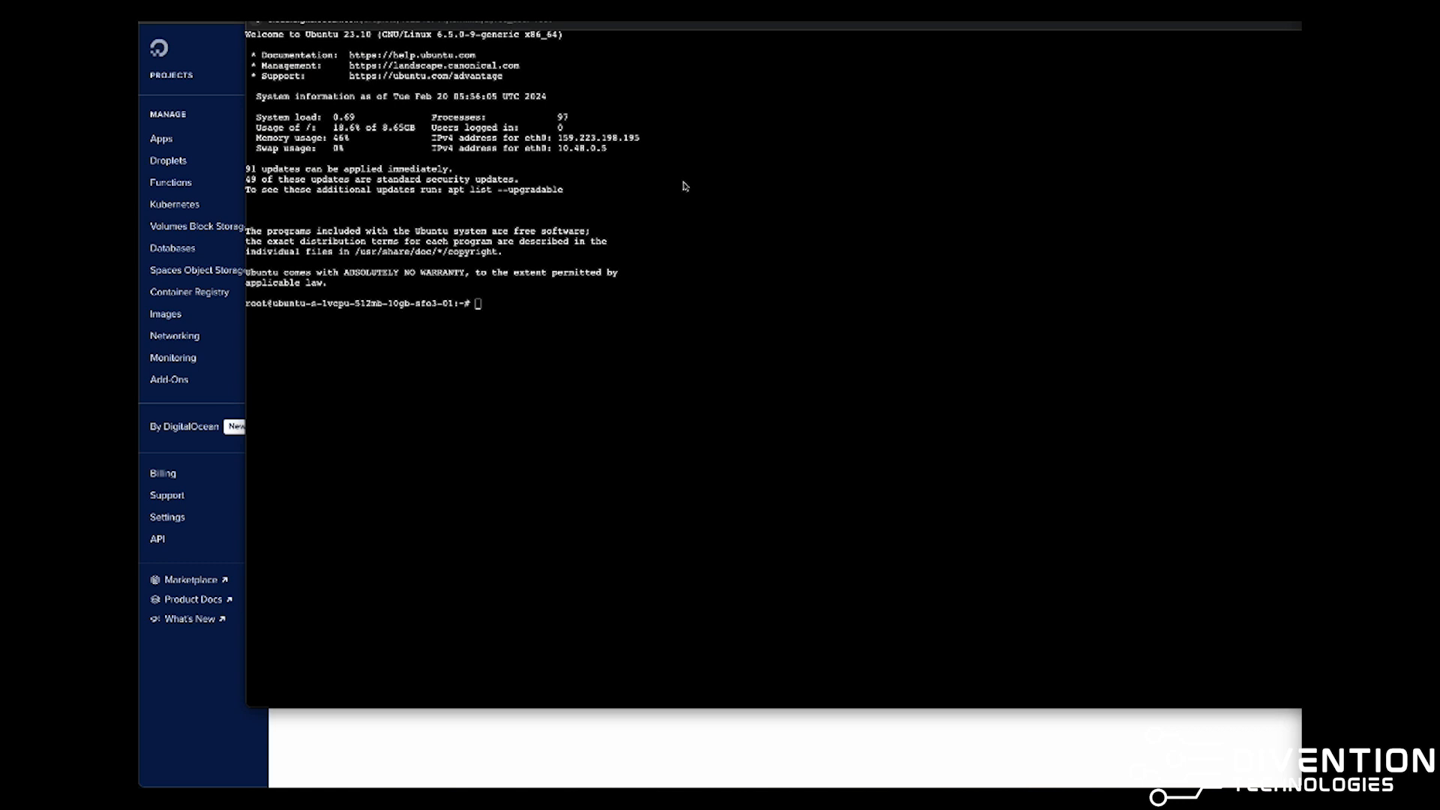
Run the help command in the Droplet console to list the built-in shell commands.
left_click(553, 309)
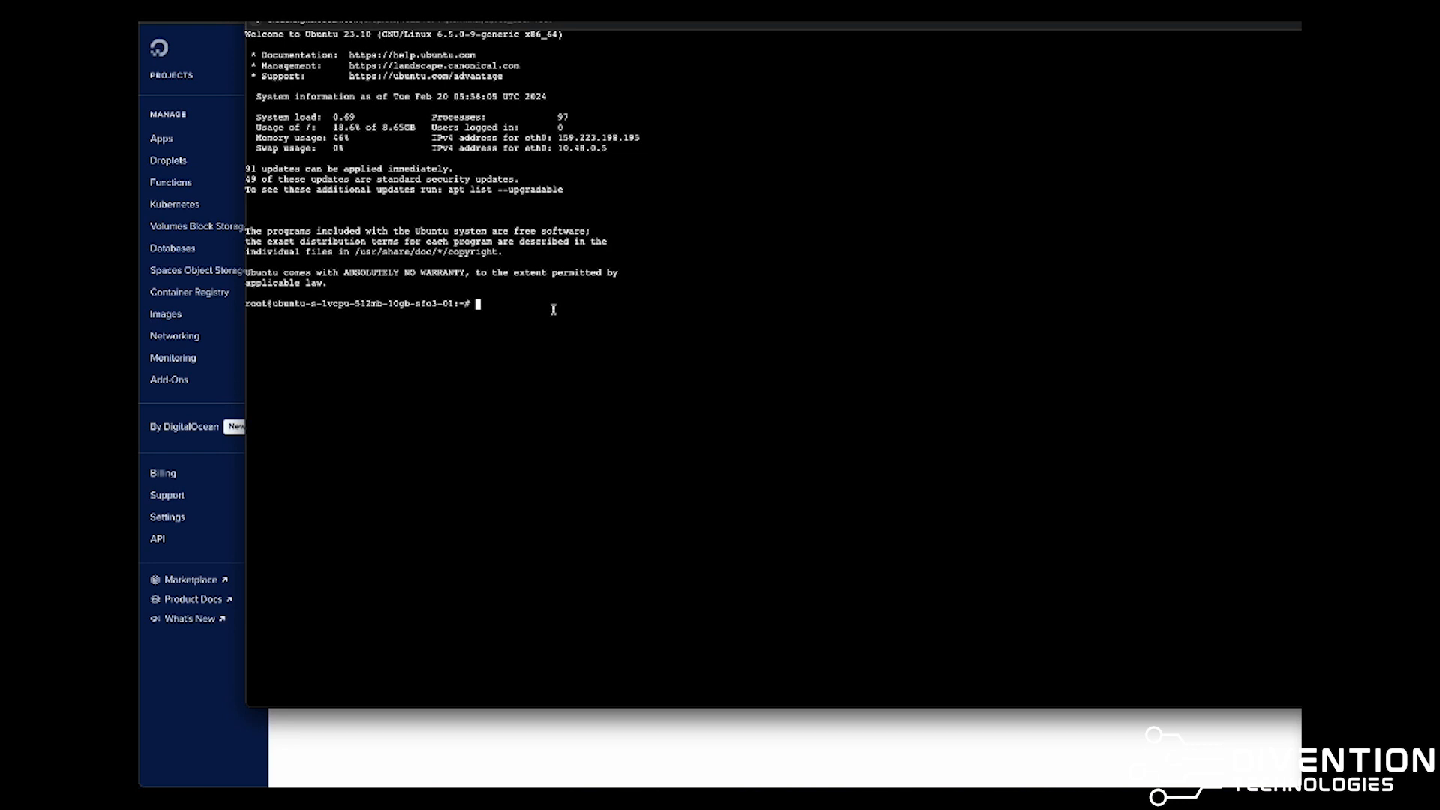
type("help")
key("Return")
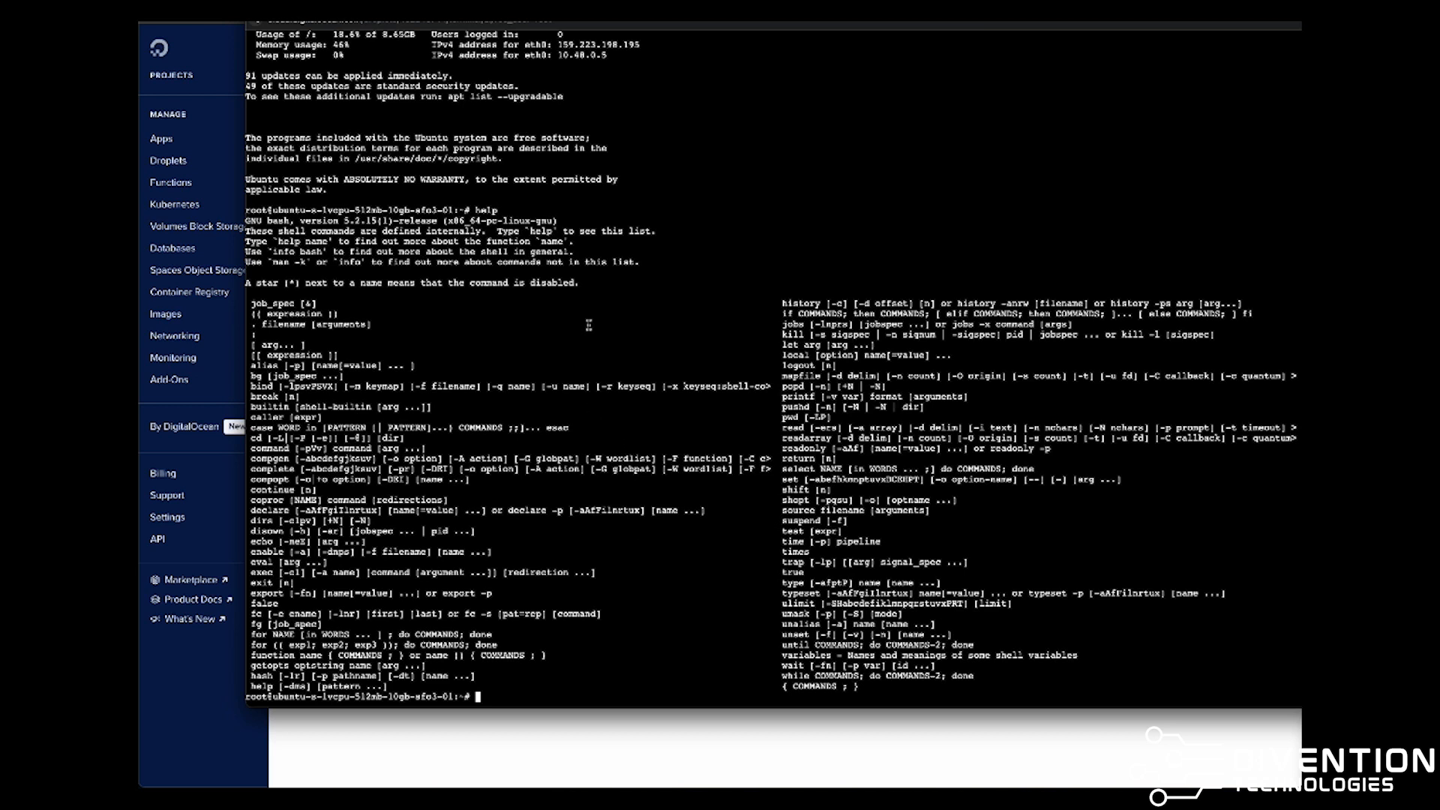
End the console session with the exit command and close the console window.
type("exit")
key("Return")
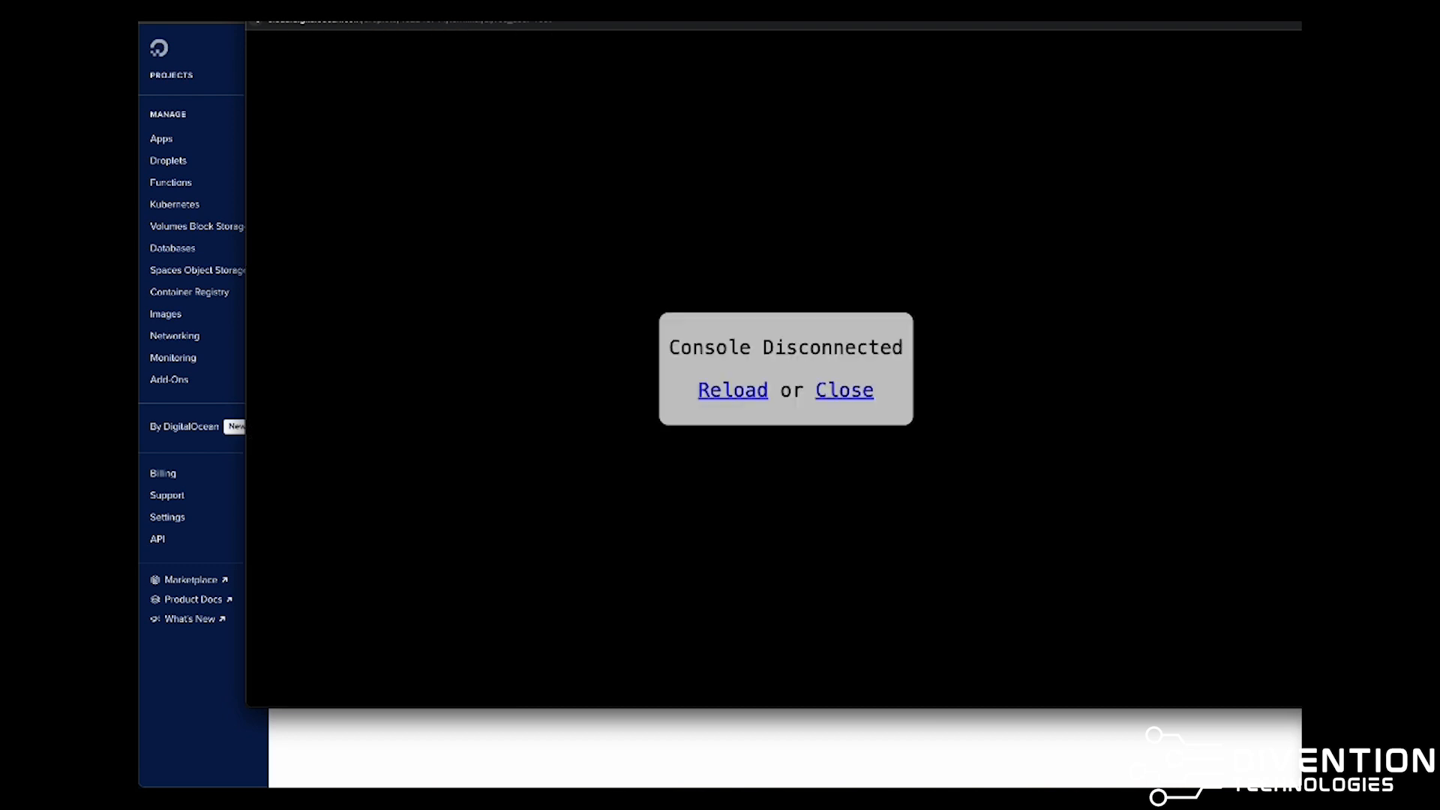
left_click(857, 389)
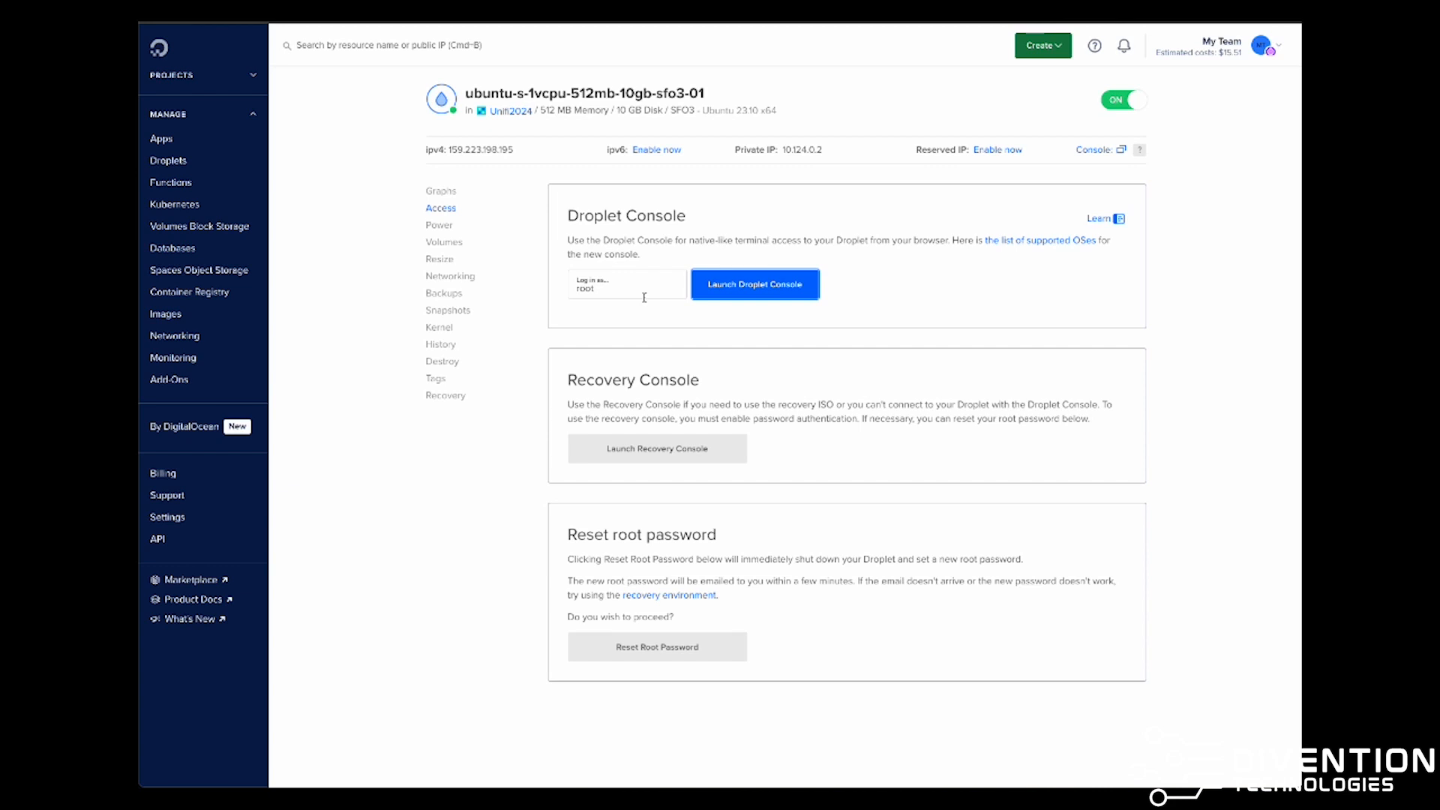
Review the Droplet's power and backup options.
left_click(442, 227)
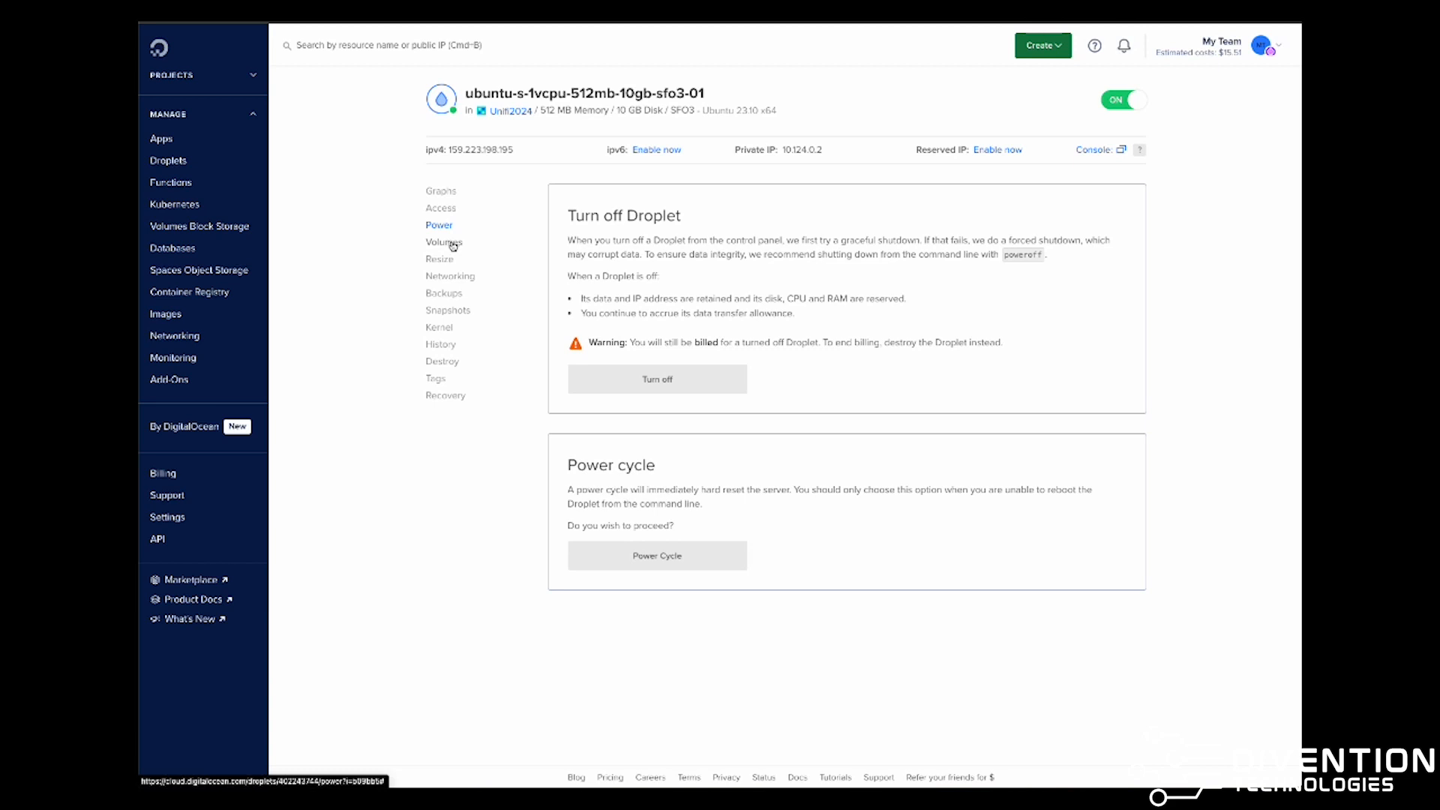
left_click(453, 296)
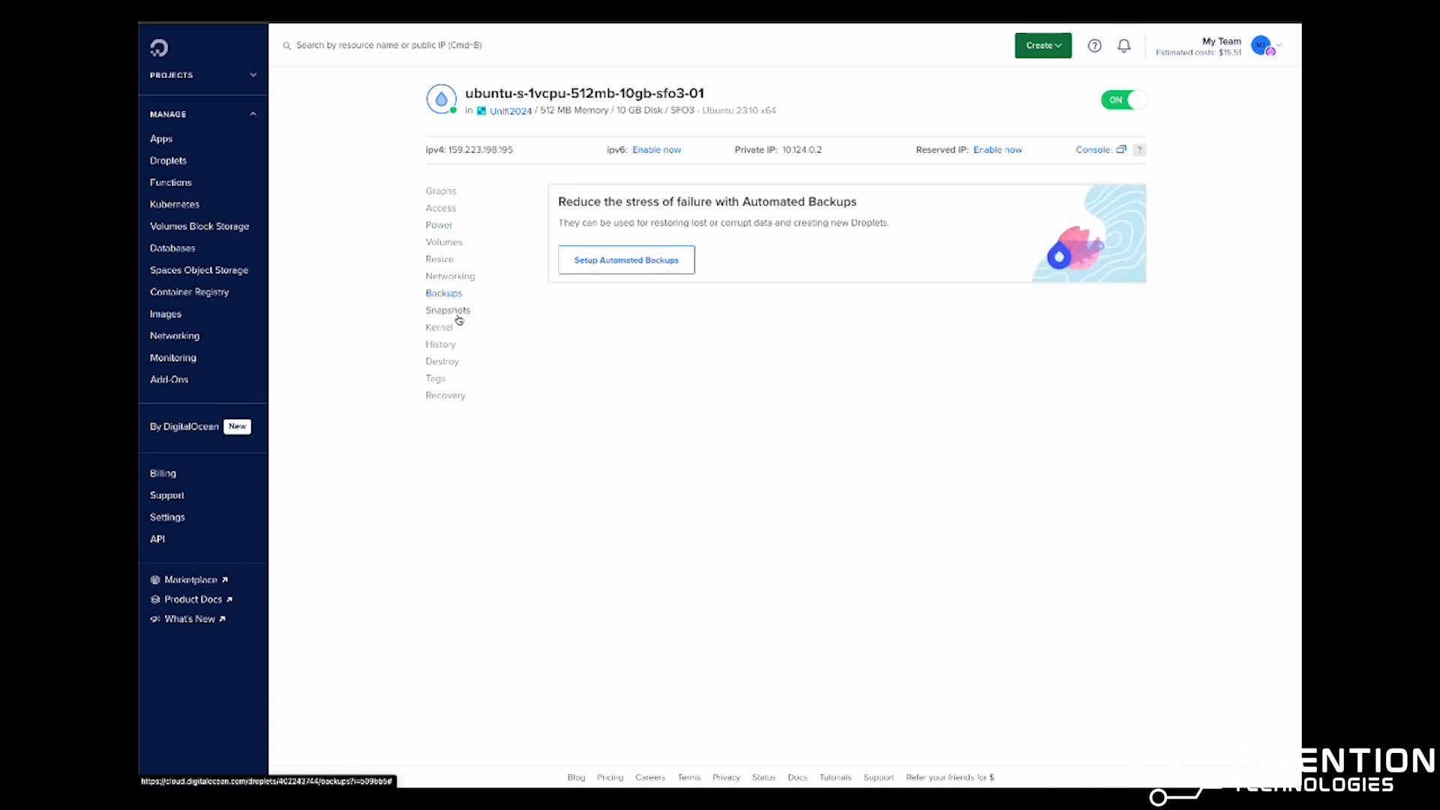
Destroy the Droplet, copying its name ubuntu-s-1vcpu-512mb-10gb-sfo3-01 into the confirmation field.
left_click(452, 363)
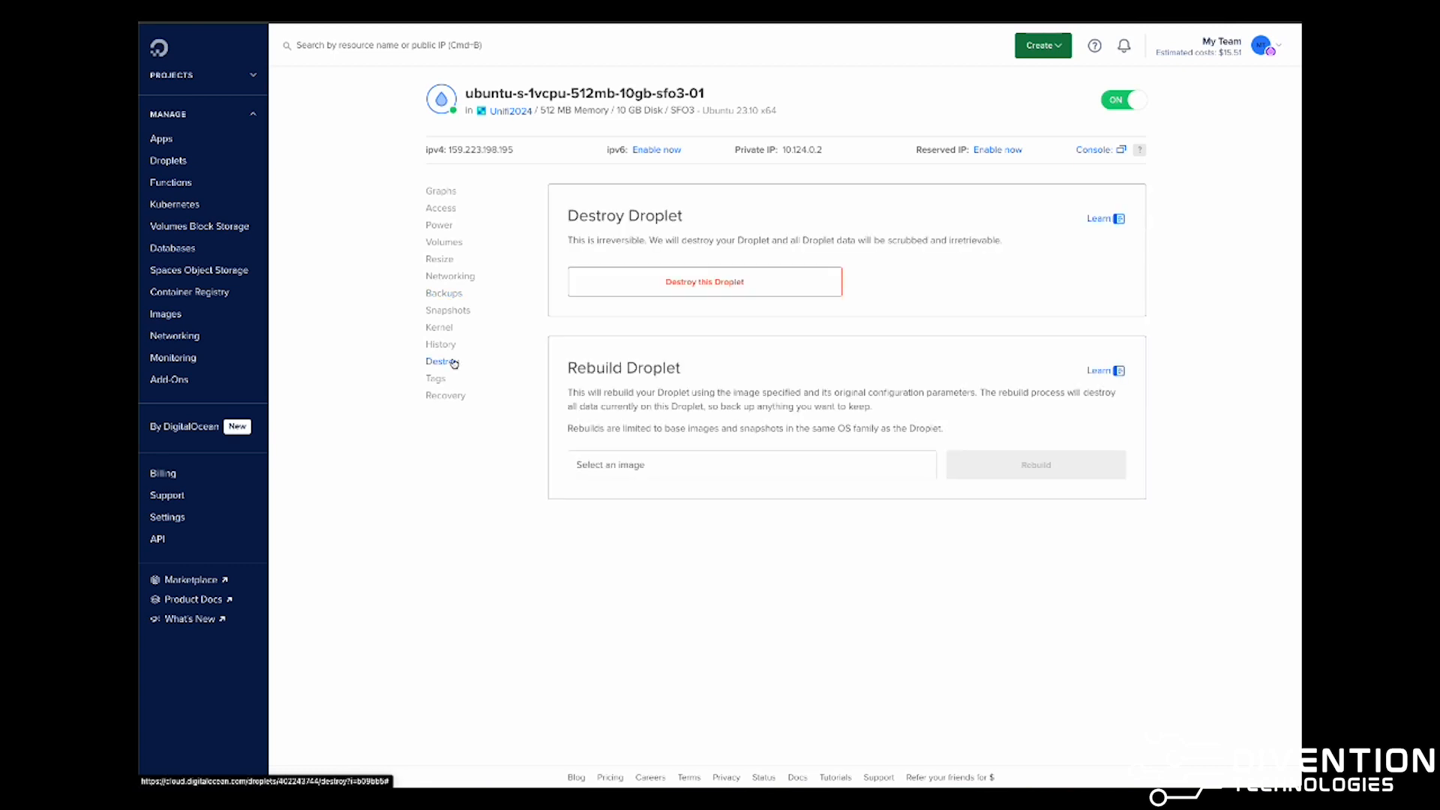
left_click(650, 288)
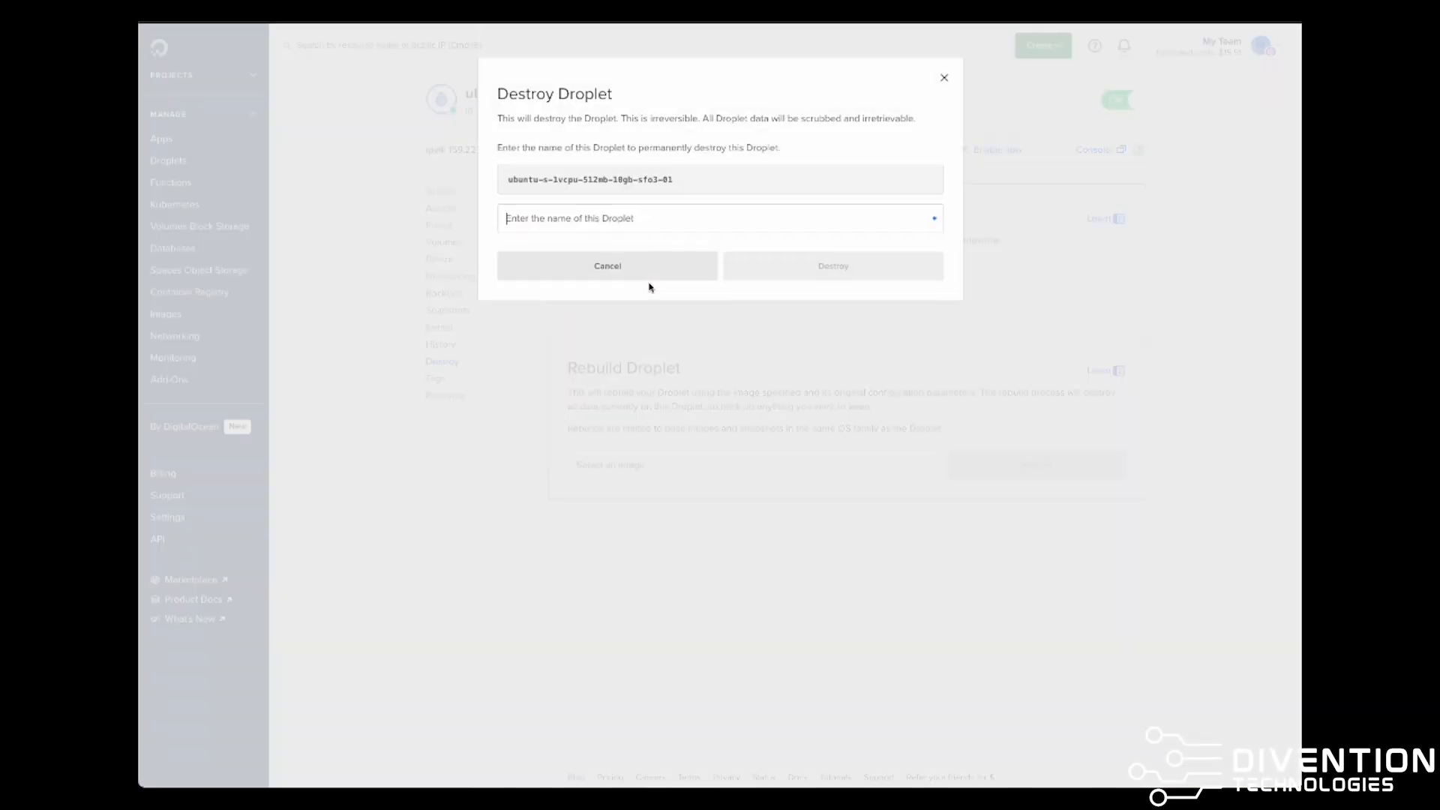
left_click_drag(673, 181, 489, 180)
key("ctrl+c")
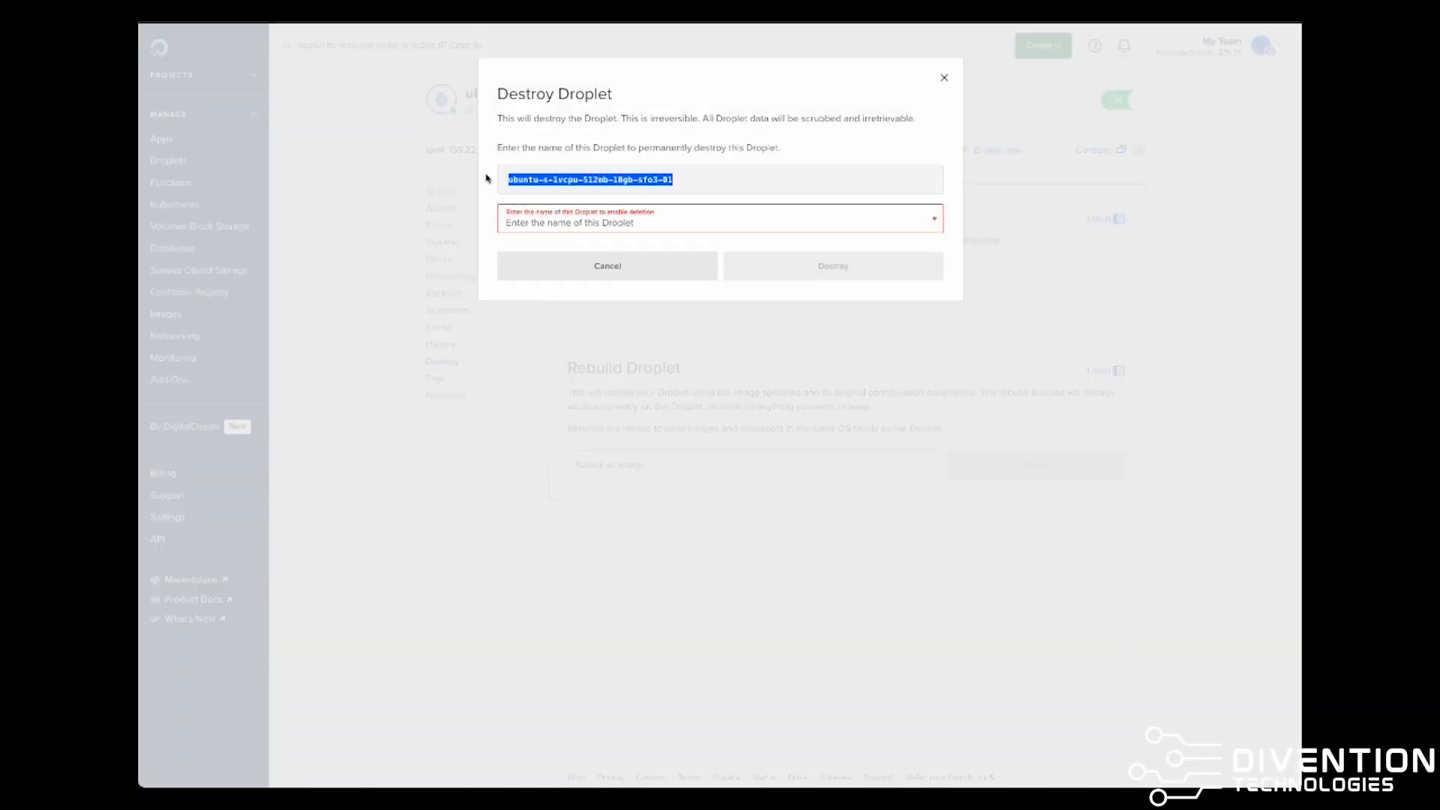
left_click(563, 217)
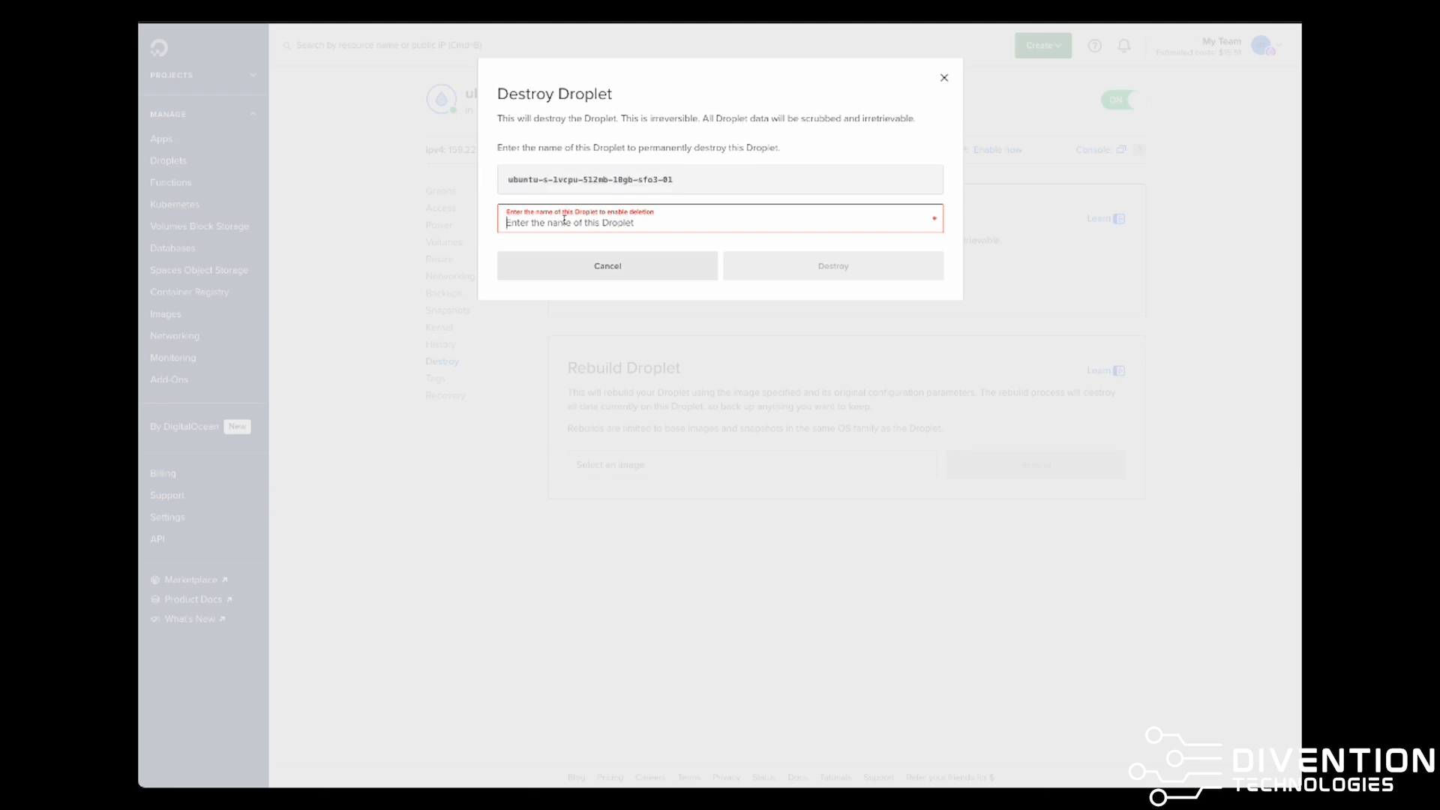
key("ctrl+v")
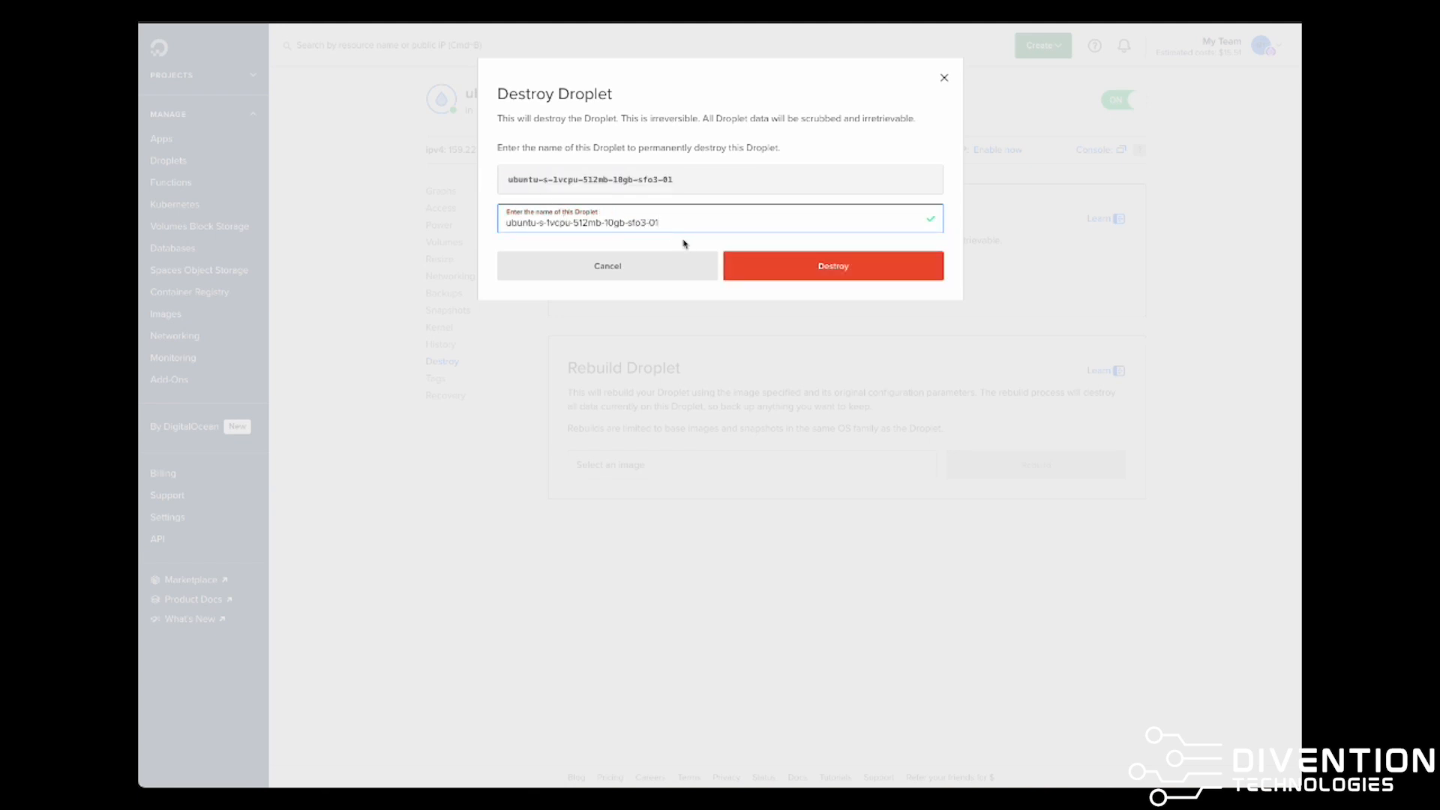
left_click(783, 263)
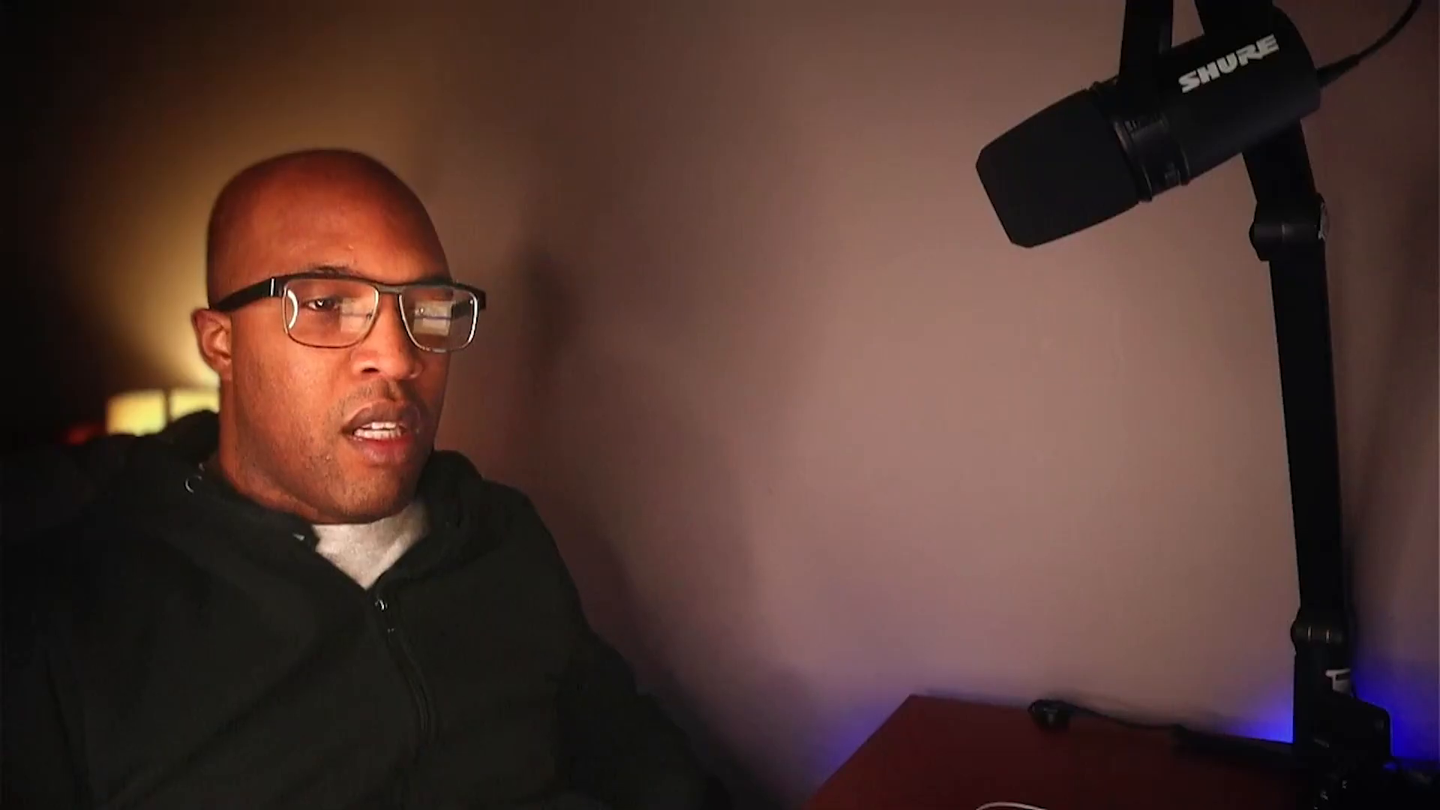